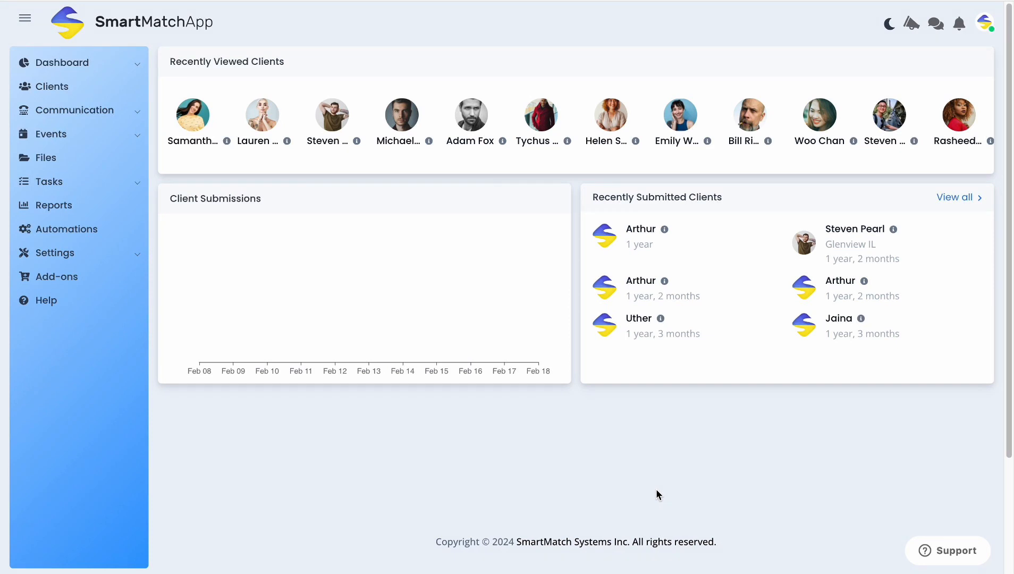
# - Create an automation workflow named Client Onboarding with the Client Manual Trigger
pyautogui.click(75, 230)
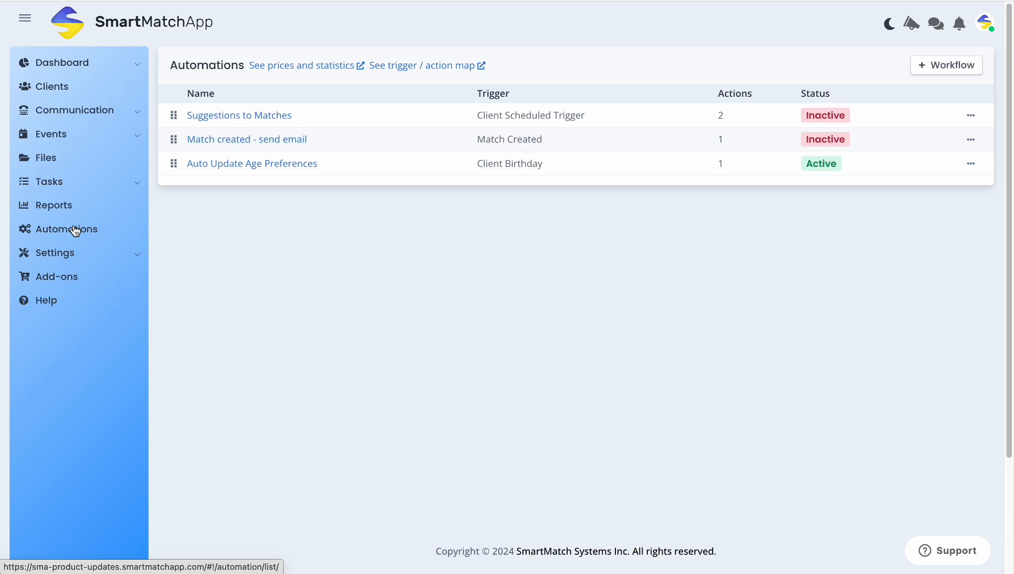
pyautogui.click(937, 69)
pyautogui.click(555, 91)
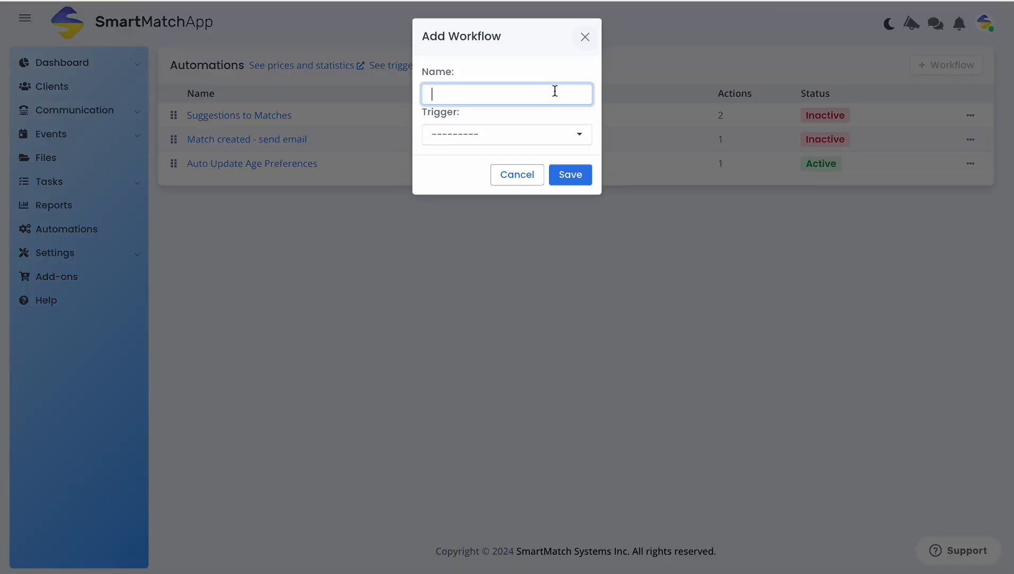
pyautogui.write('Clei')
pyautogui.write('ien')
pyautogui.write('t Onboarding')
pyautogui.click(544, 135)
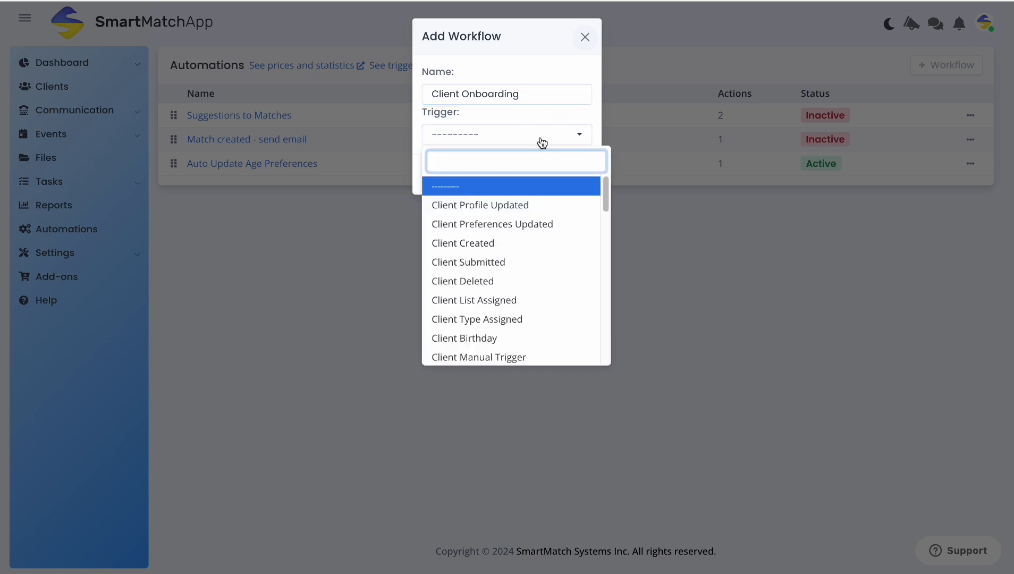
pyautogui.click(474, 354)
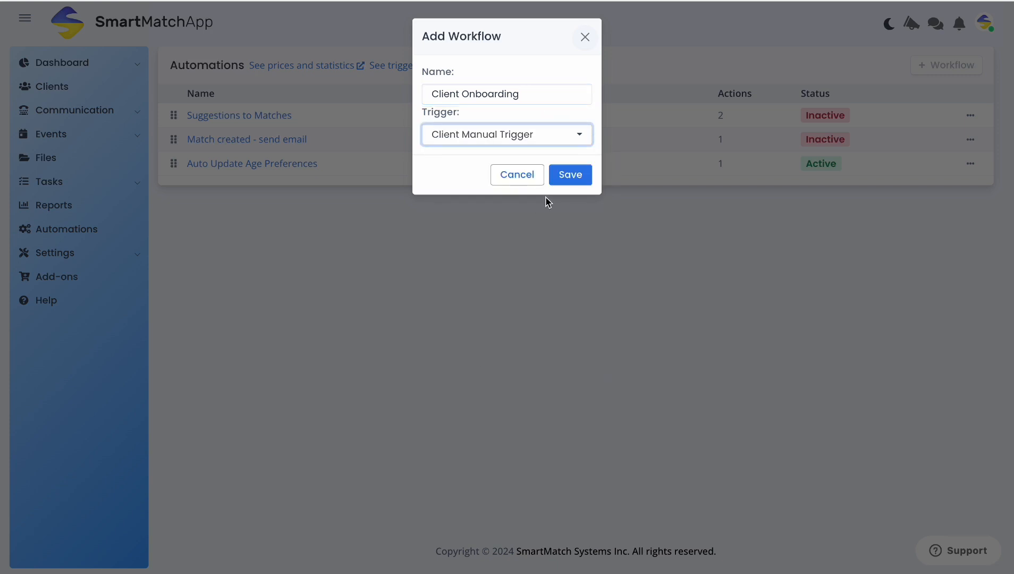
pyautogui.click(556, 180)
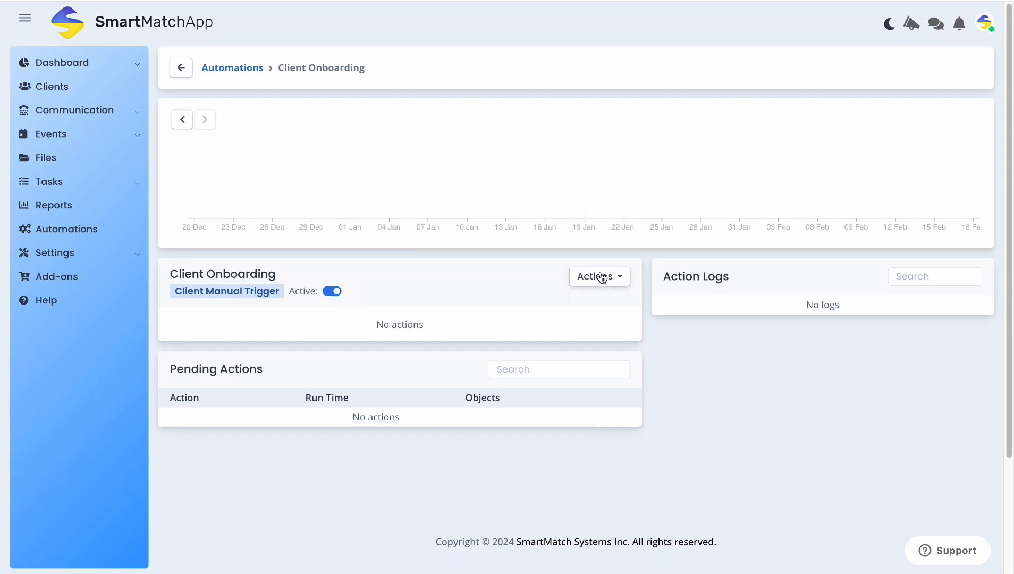
# - Add a Create Task action to the Client Onboarding workflow
pyautogui.click(602, 277)
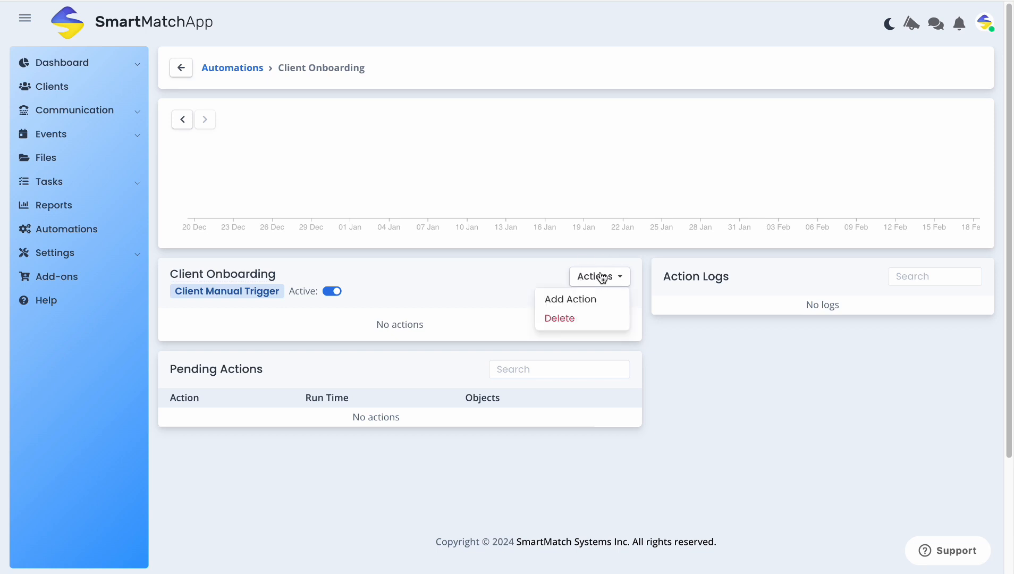
pyautogui.click(590, 299)
pyautogui.click(504, 100)
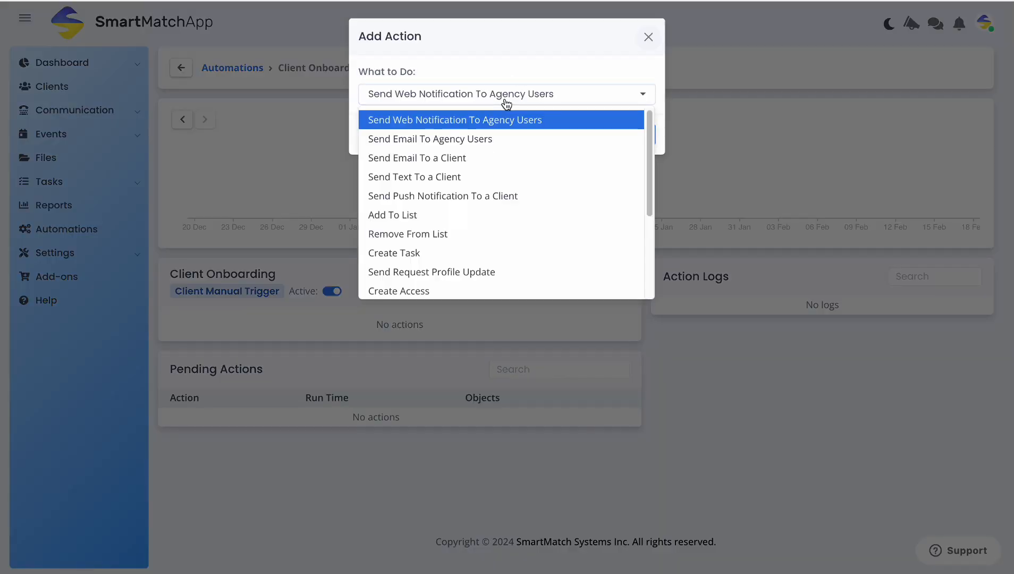
pyautogui.click(481, 253)
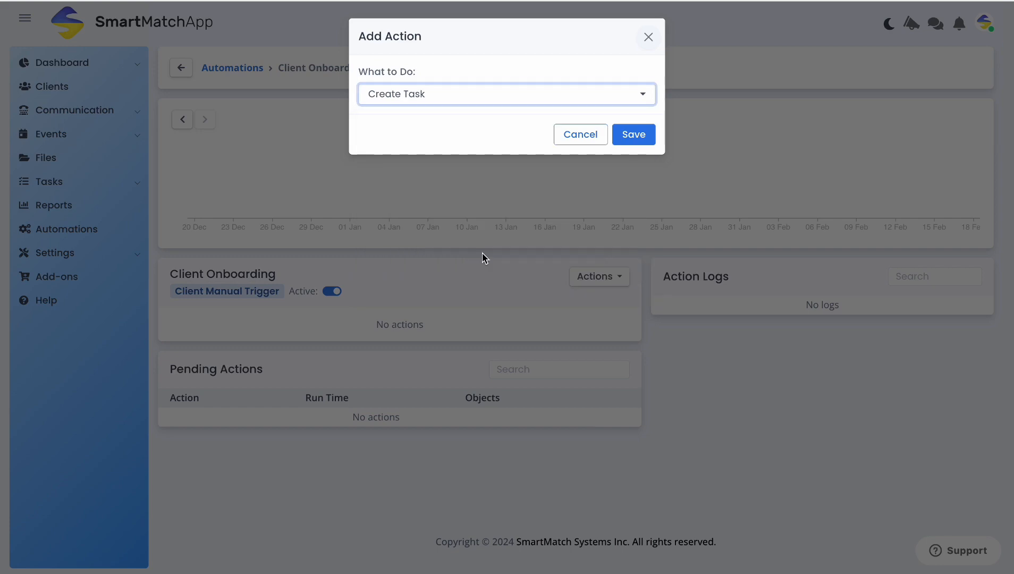
pyautogui.click(633, 136)
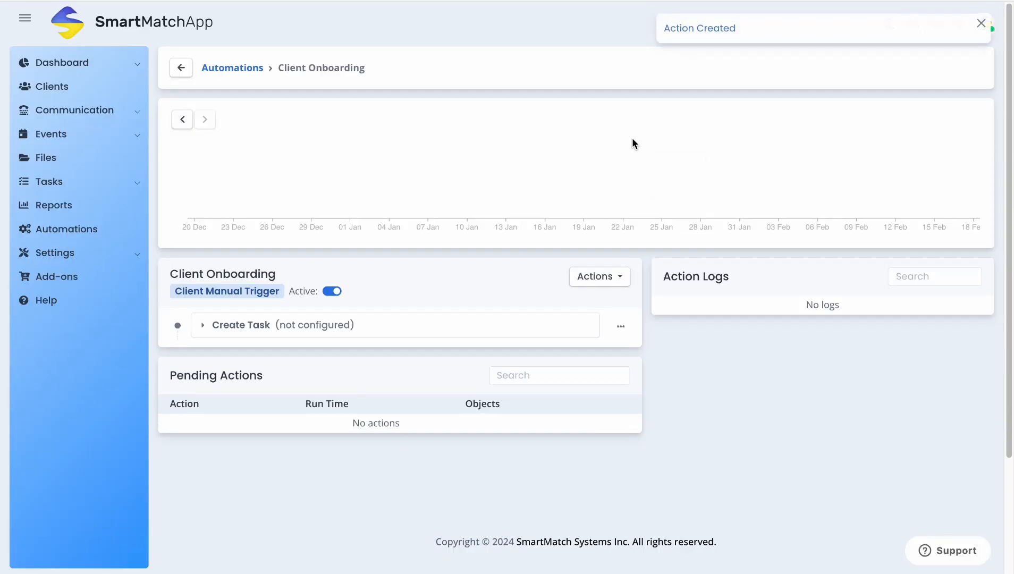
# - In the Create Task action's settings, title the task Client Interview and choose the Default board
pyautogui.click(622, 330)
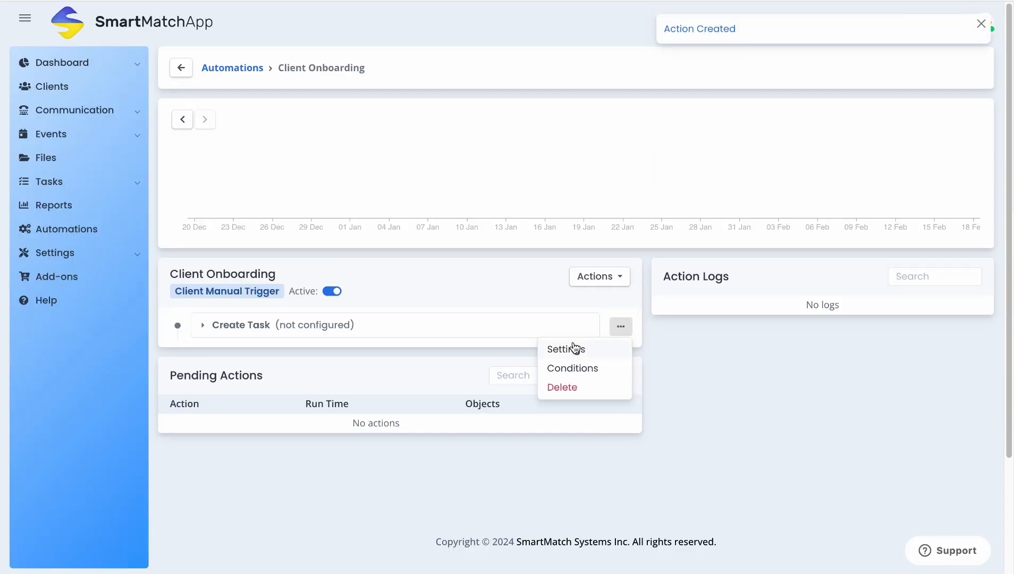
pyautogui.click(574, 348)
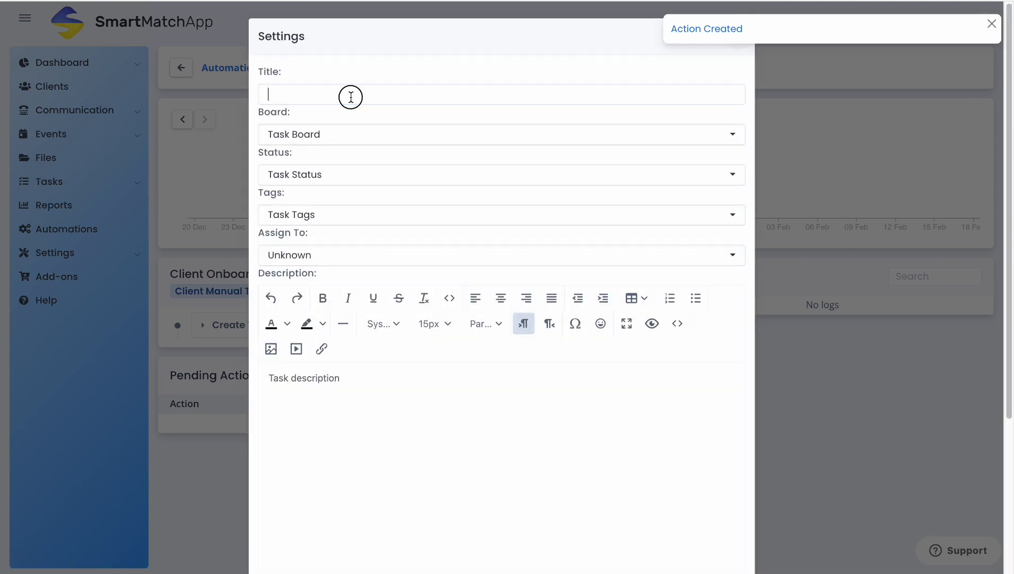
pyautogui.click(351, 96)
pyautogui.write('Client')
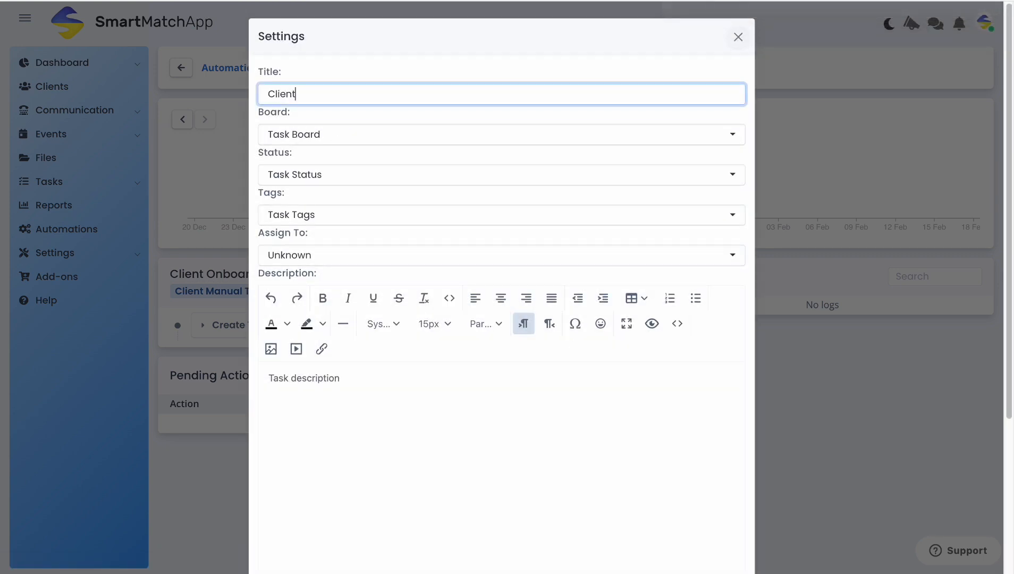
pyautogui.write(' Interview')
pyautogui.click(364, 136)
pyautogui.click(353, 160)
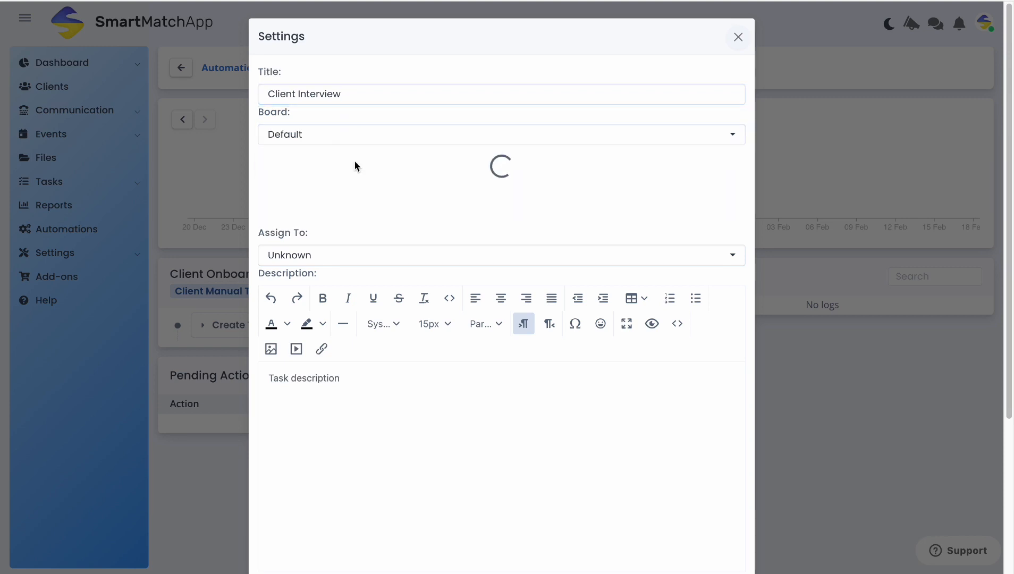
# - Set the task's status to Brand New Task and tag it ASAP
pyautogui.click(354, 178)
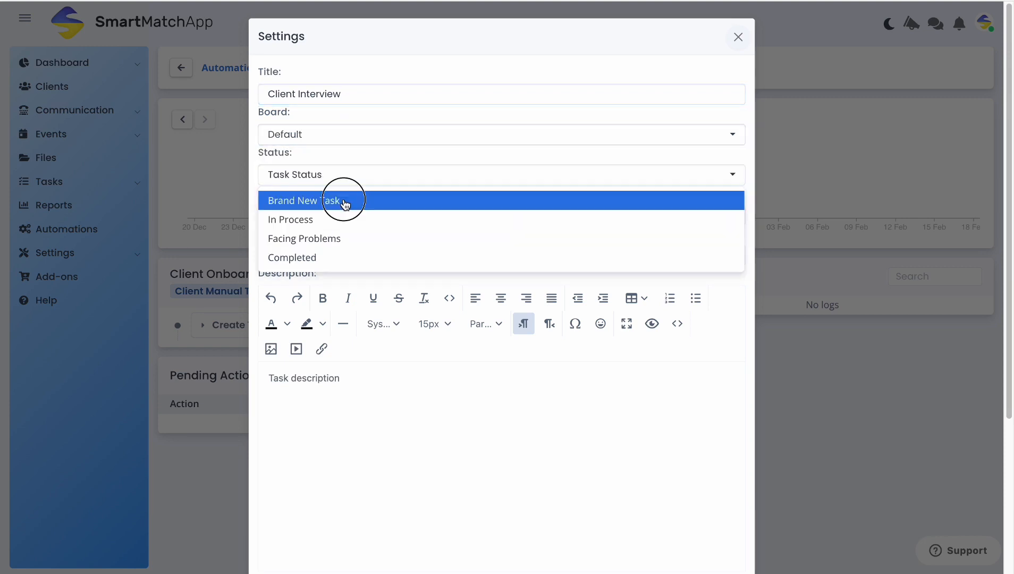
pyautogui.click(347, 200)
pyautogui.click(342, 216)
pyautogui.click(328, 264)
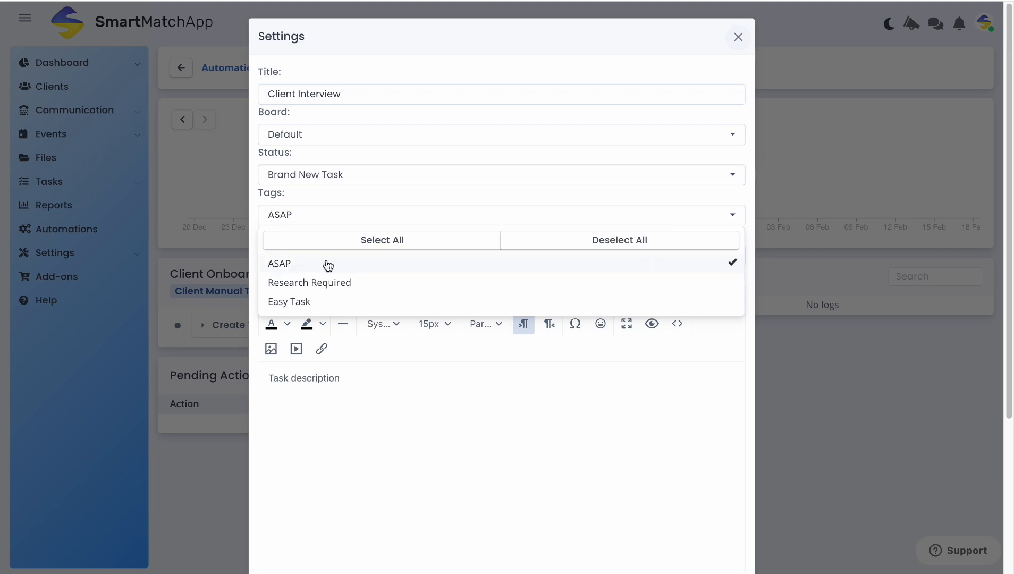
pyautogui.click(374, 188)
# - Assign the Client Interview task to the dynamic group Assigned Users To Client
pyautogui.click(360, 259)
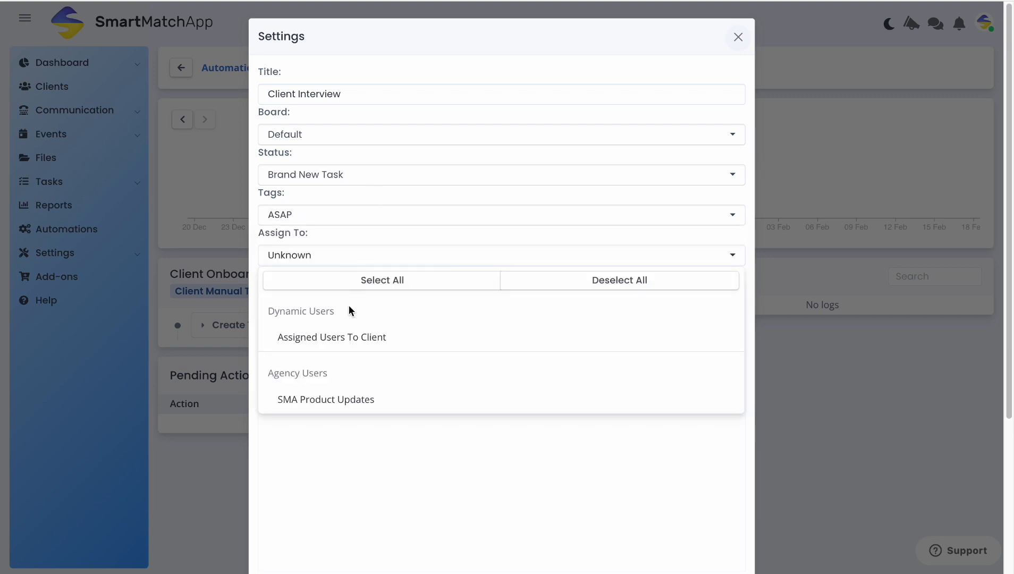
pyautogui.click(344, 338)
pyautogui.click(385, 248)
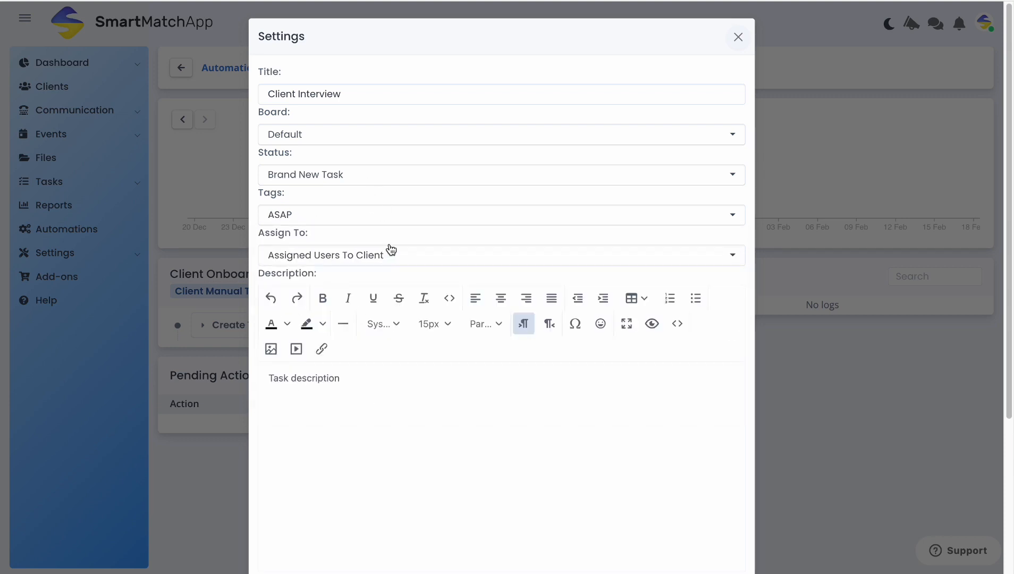
# - Write the task description "You have a new task assigned to you :)"
pyautogui.click(344, 383)
pyautogui.write('You have a t')
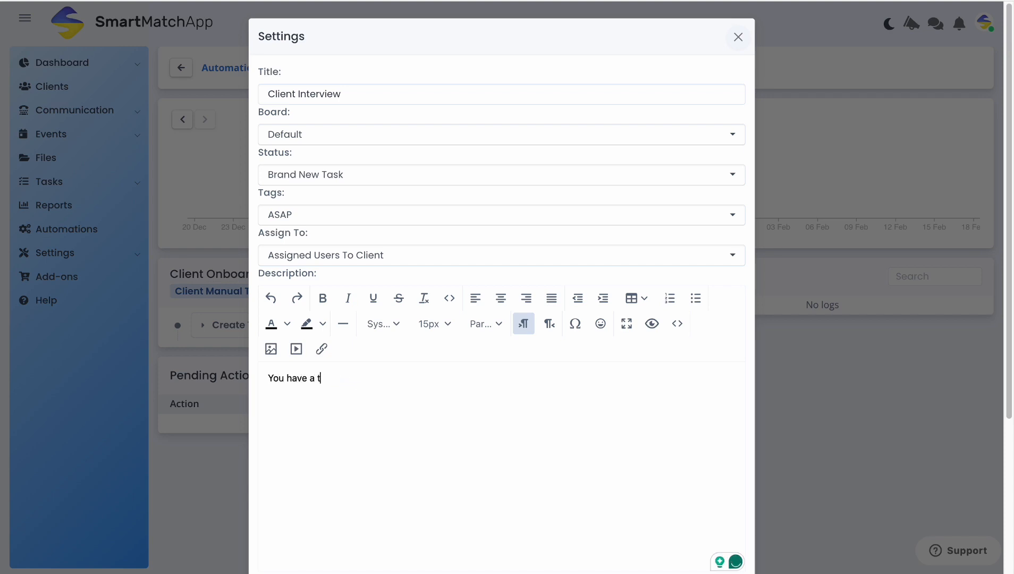
pyautogui.press('BackSpace')
pyautogui.write('new task assigned to ou')
pyautogui.press('BackSpace')
pyautogui.press('BackSpace')
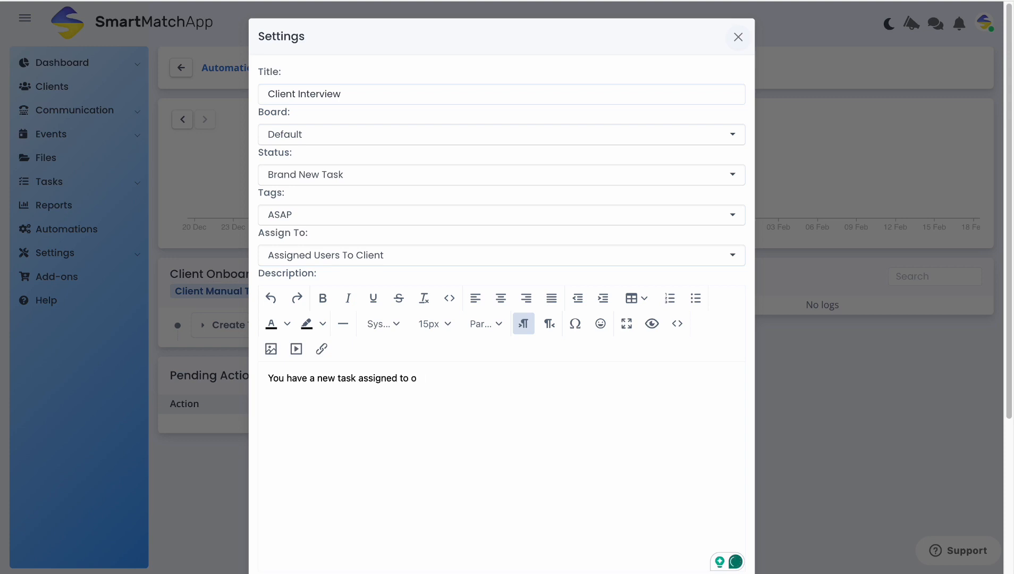
pyautogui.write('you :)')
# - Give the task High priority with the Creation Date as due date, and save the action settings
pyautogui.scroll(-4, 357, 363)
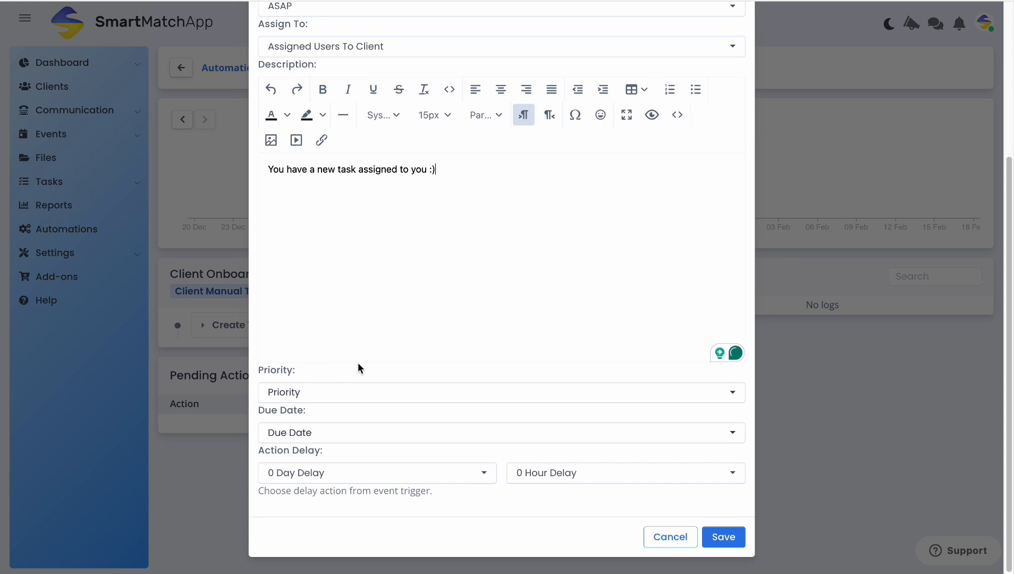
pyautogui.click(350, 393)
pyautogui.click(332, 456)
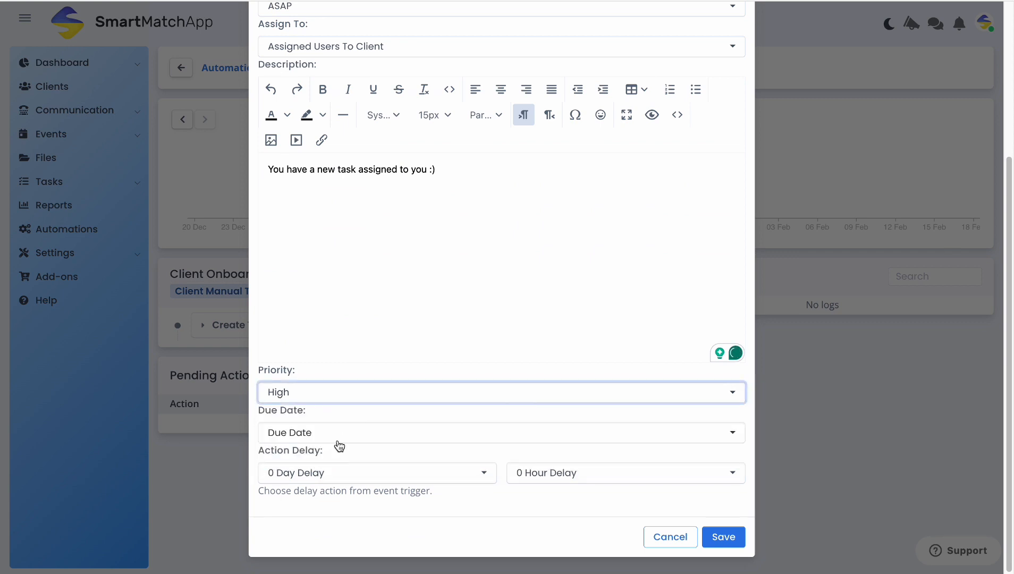
pyautogui.click(348, 432)
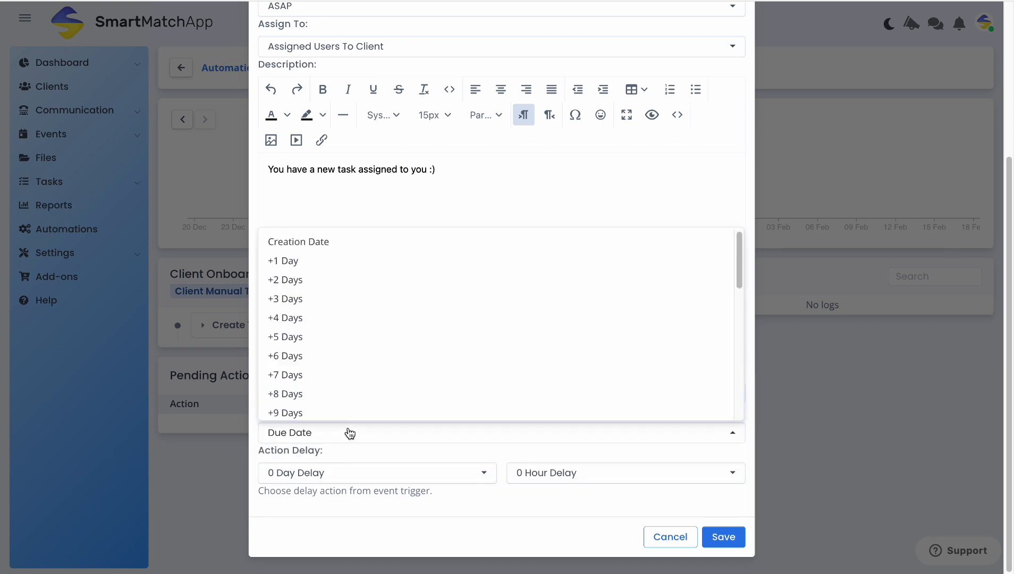
pyautogui.click(351, 244)
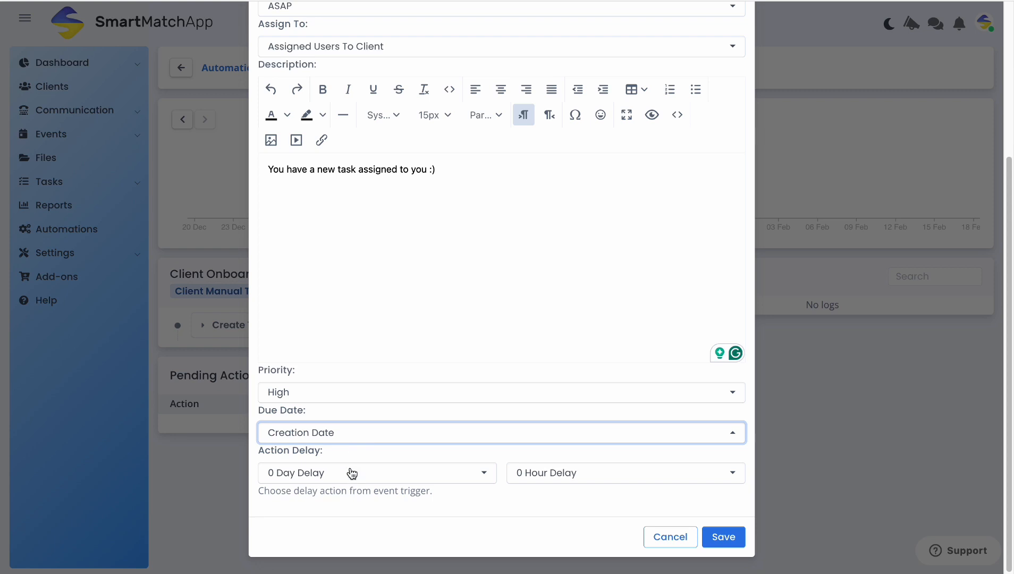
pyautogui.click(727, 537)
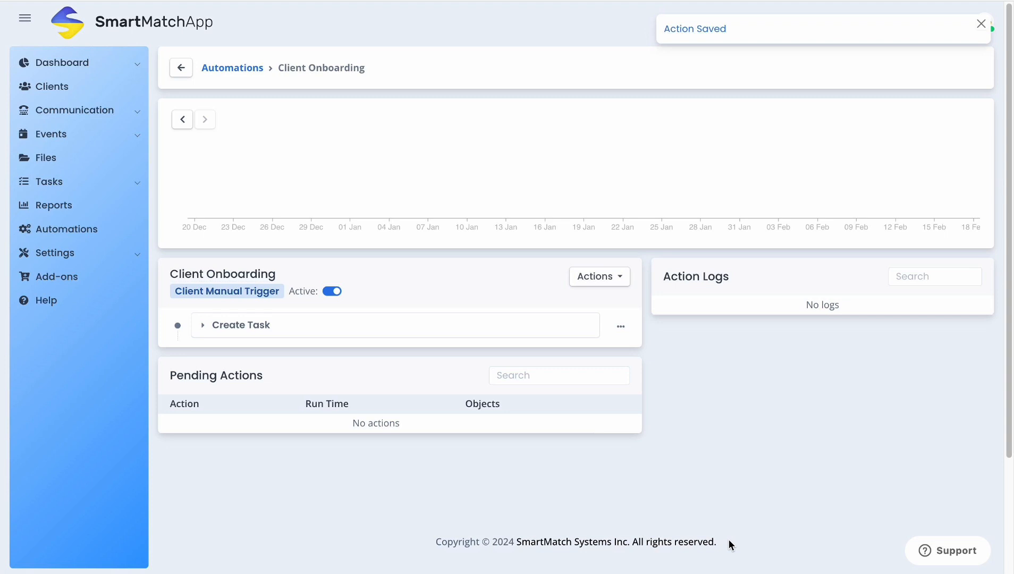
# - Add a Send Email To Agency Users action to the workflow after the Create Task action
pyautogui.click(600, 276)
pyautogui.click(601, 302)
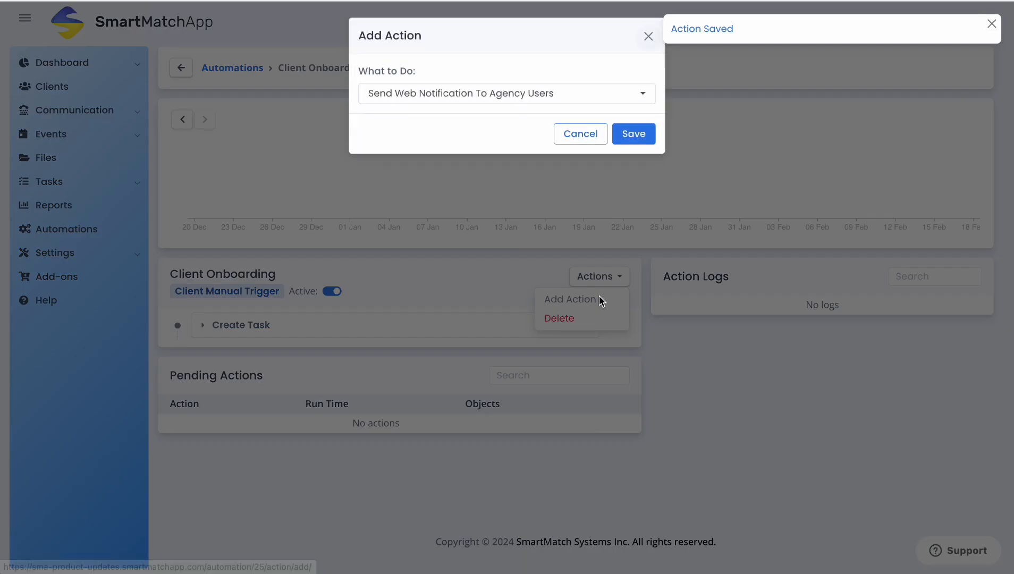
pyautogui.click(515, 95)
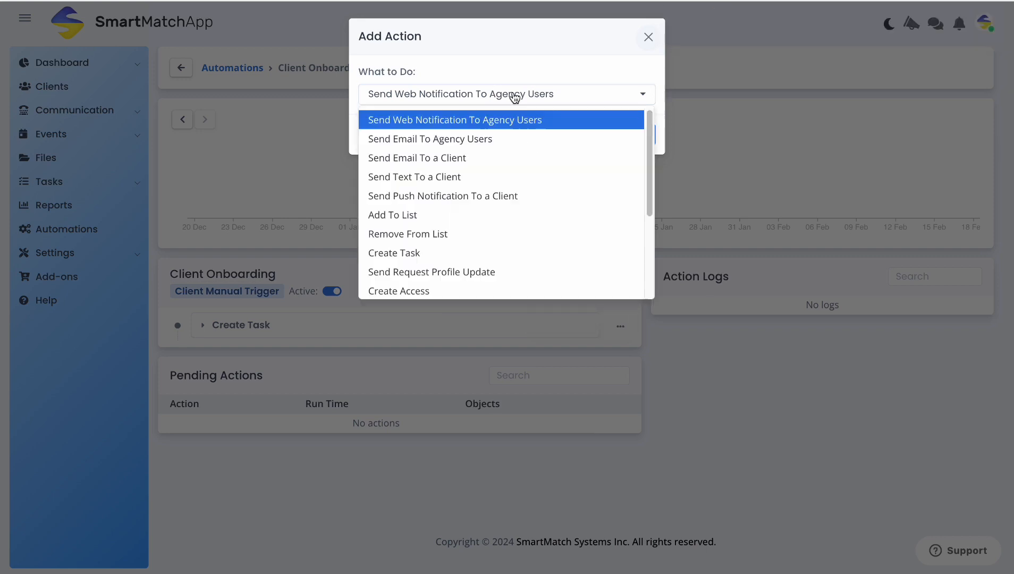
pyautogui.click(497, 139)
pyautogui.click(625, 138)
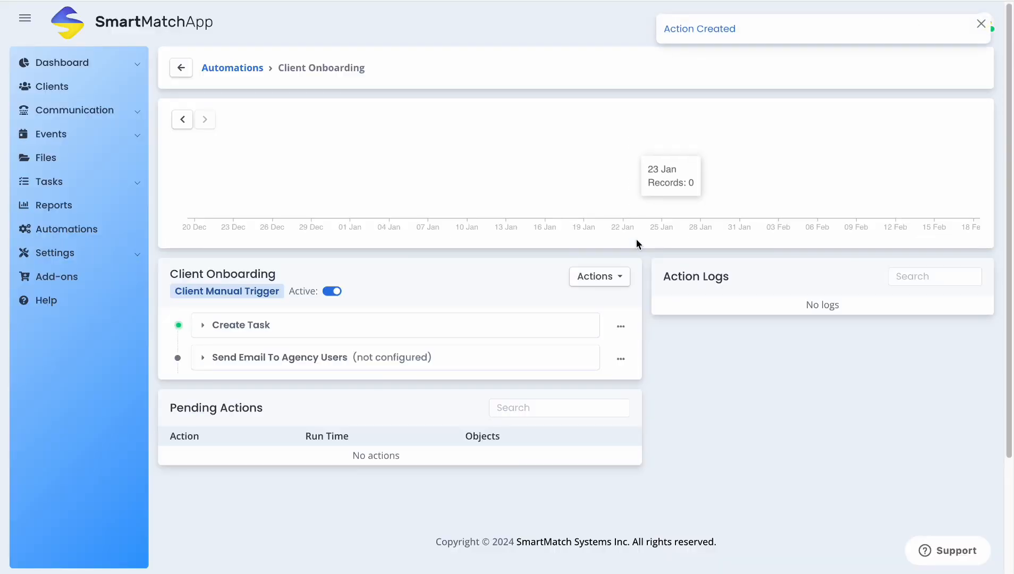
# - Address the agency email action to Assigned Users To Client with the subject "You have a new client interview task assigned!"
pyautogui.click(621, 359)
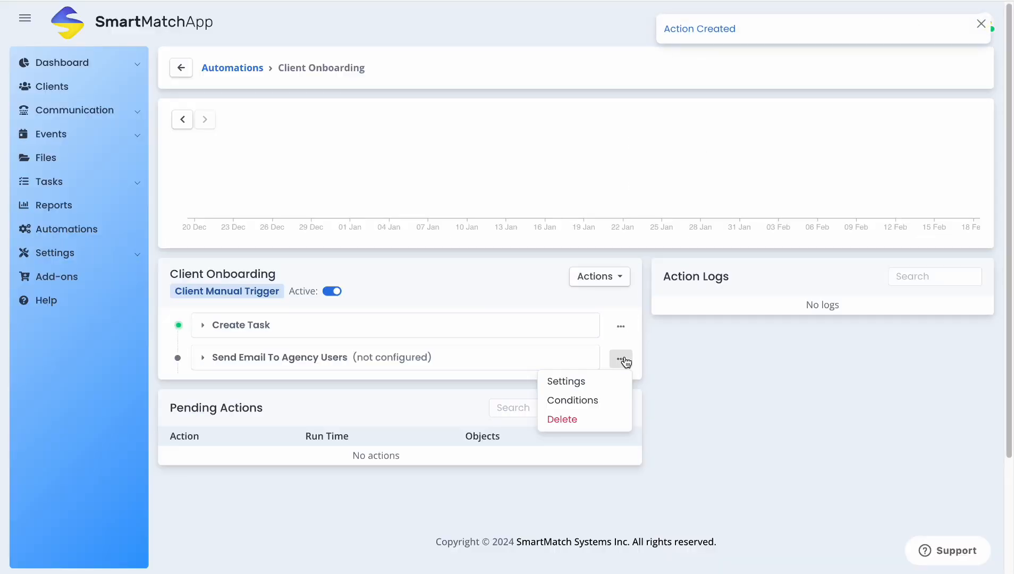
pyautogui.click(610, 382)
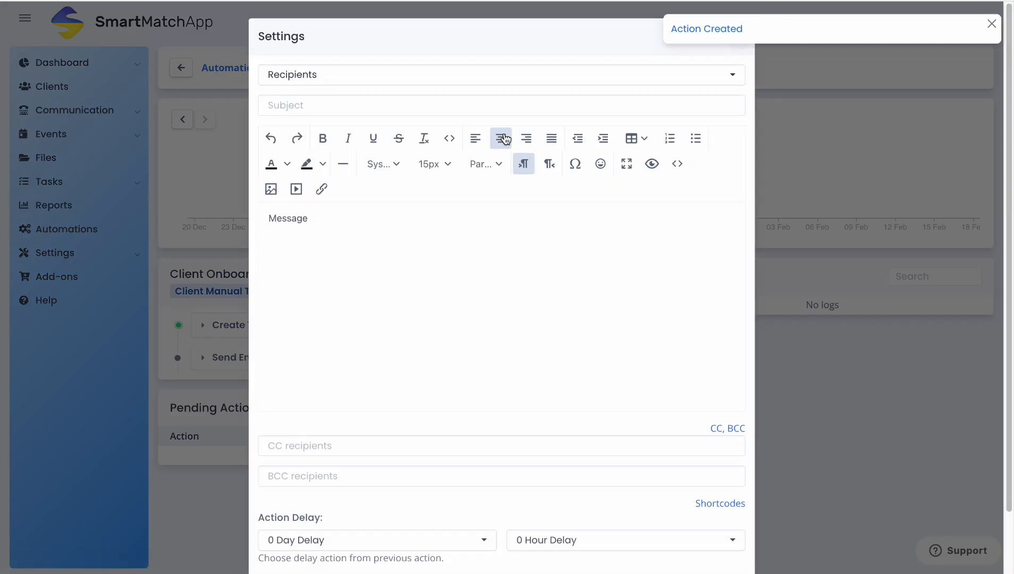
pyautogui.click(420, 85)
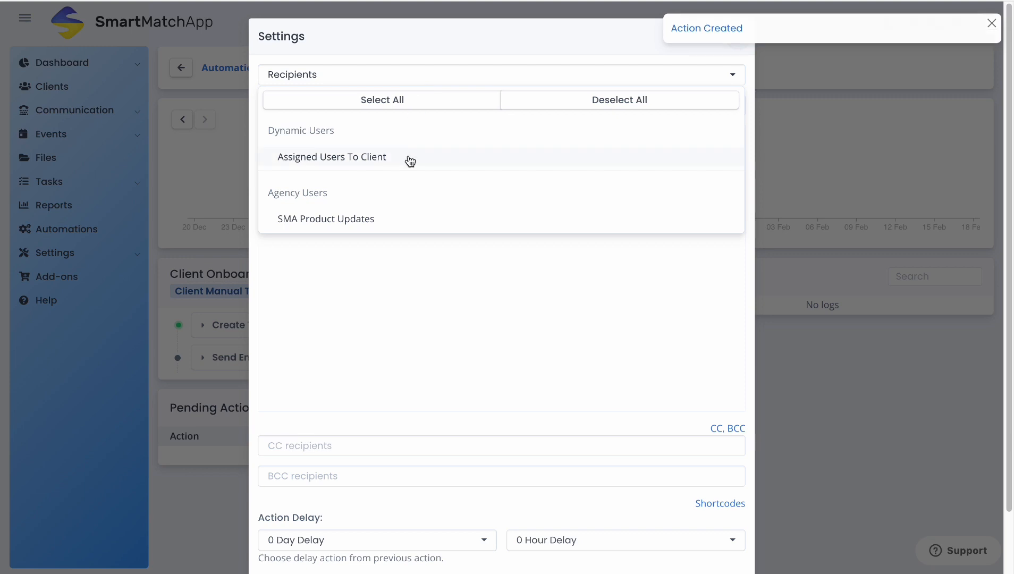
pyautogui.click(410, 158)
pyautogui.click(424, 56)
pyautogui.click(416, 104)
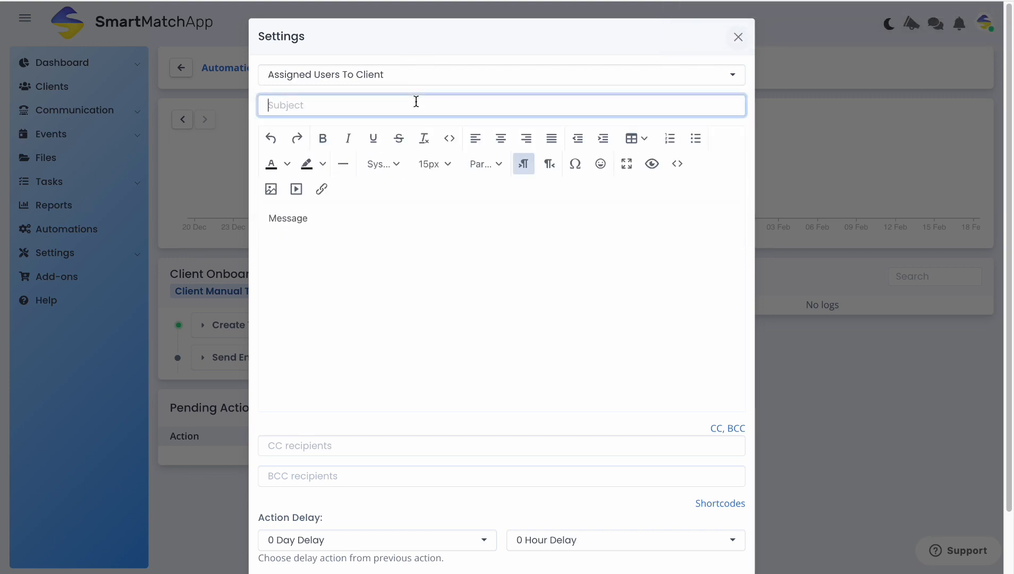
pyautogui.write('You have a new client inter')
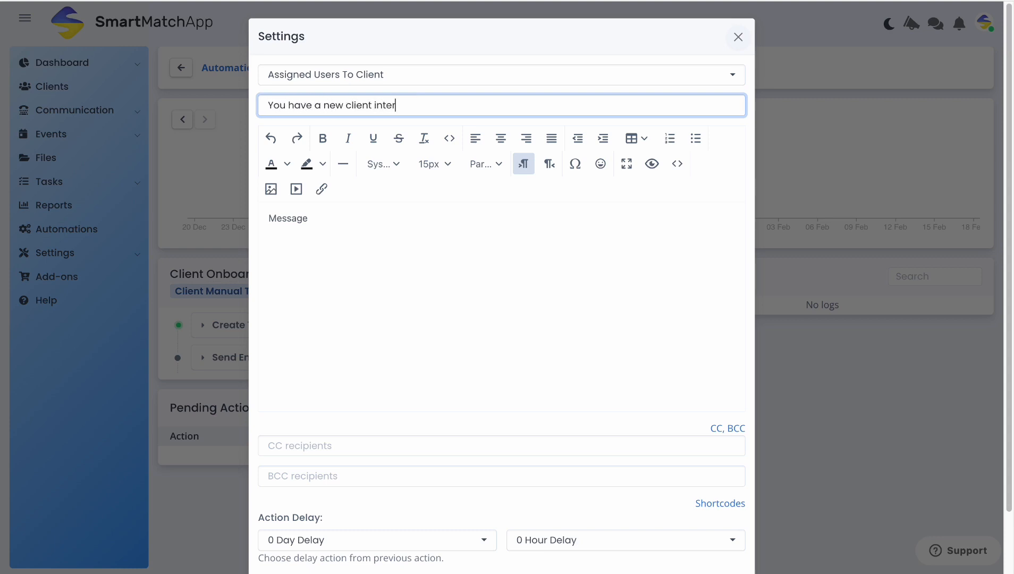
pyautogui.write('view task assigned!')
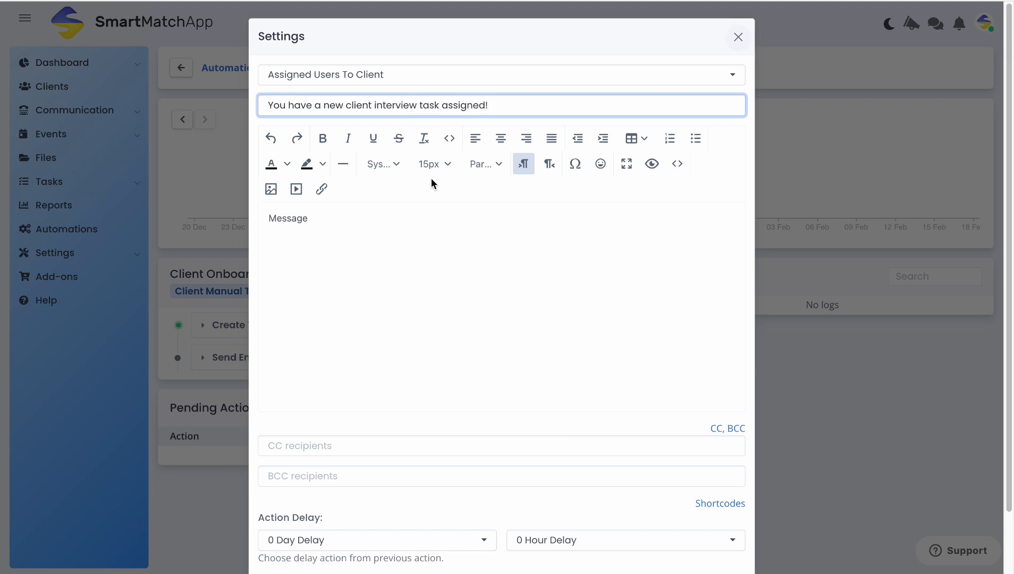
# - Show the available shortcodes and start the agency email message with "To interview:" followed by $client__url on its own line
pyautogui.click(722, 503)
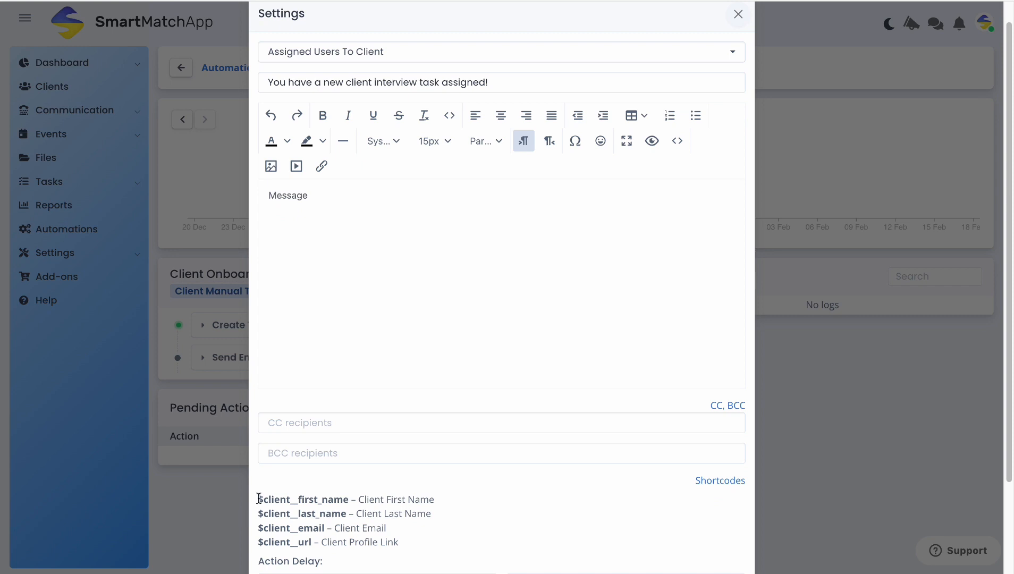
pyautogui.moveTo(258, 542); pyautogui.dragTo(312, 542)
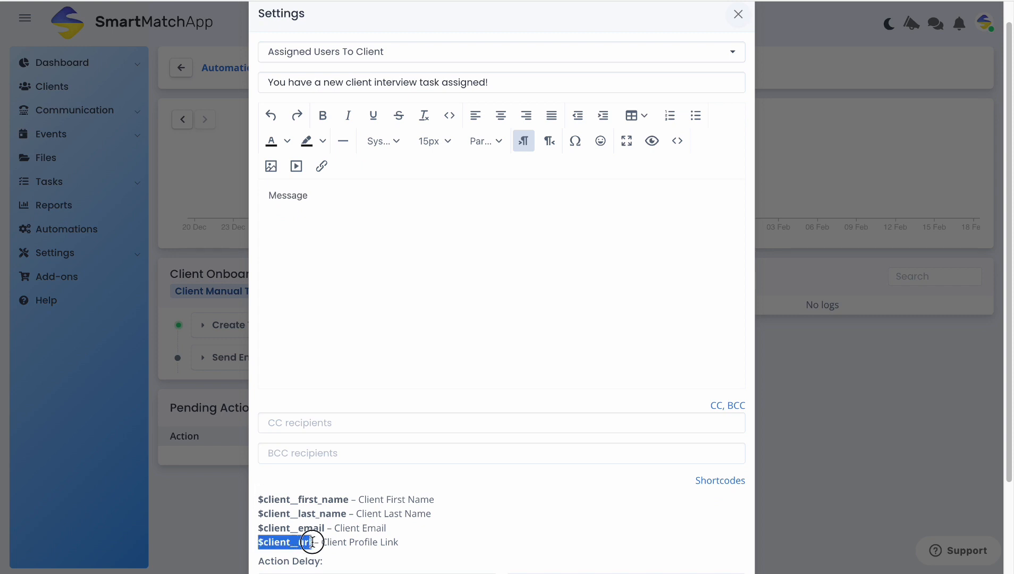
pyautogui.click(336, 281)
pyautogui.write('To interview:')
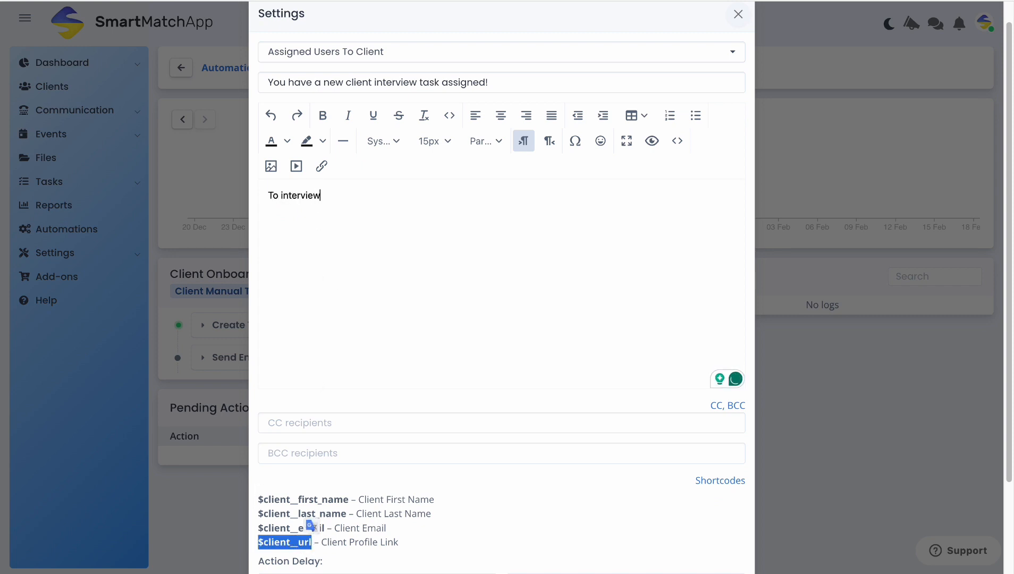
pyautogui.press('Return')
pyautogui.write('$client__url')
pyautogui.press('Return')
# - Add the $client__first_name and $client__last_name shortcodes on separate lines of the email message
pyautogui.click(332, 499)
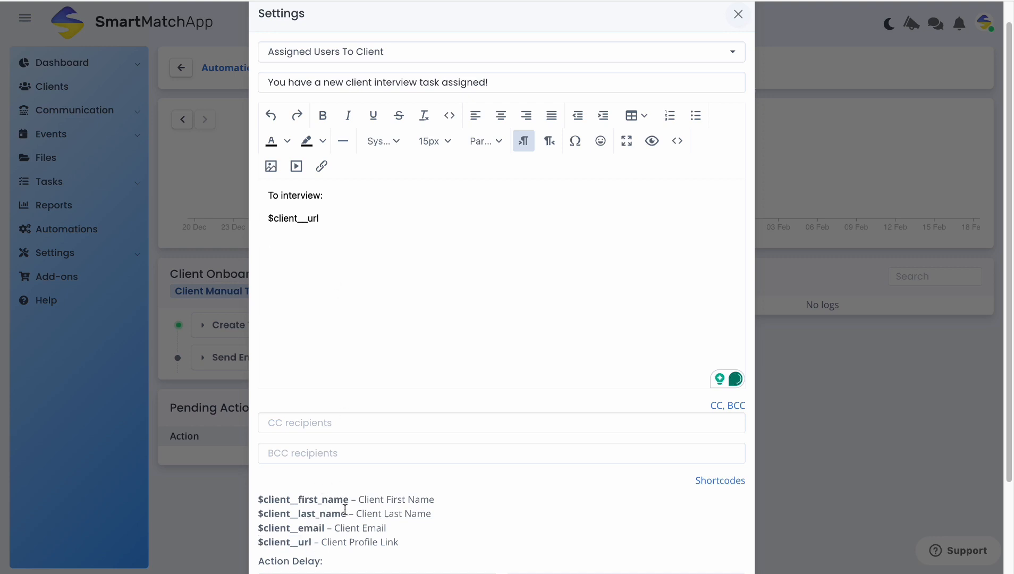
pyautogui.moveTo(349, 500); pyautogui.dragTo(259, 500)
pyautogui.write('$client__first_name')
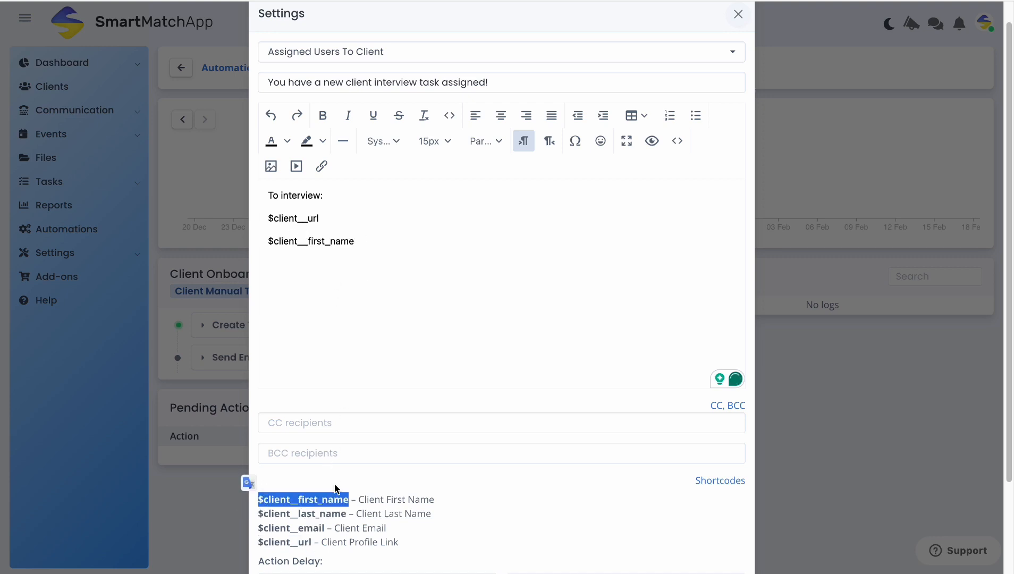
pyautogui.moveTo(347, 514); pyautogui.dragTo(260, 513)
pyautogui.click(335, 280)
pyautogui.press('Return')
pyautogui.write('$client__last_name')
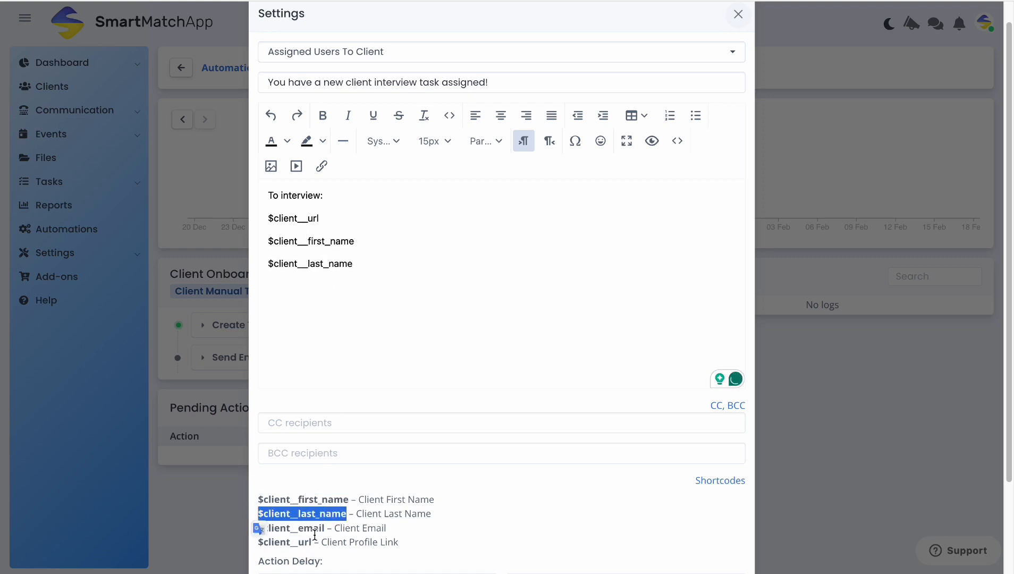
# - Add the $client__email shortcode as the last line of the message and save the email action settings
pyautogui.click(323, 527)
pyautogui.moveTo(324, 528); pyautogui.dragTo(259, 526)
pyautogui.hotkey('ctrl', 'c')
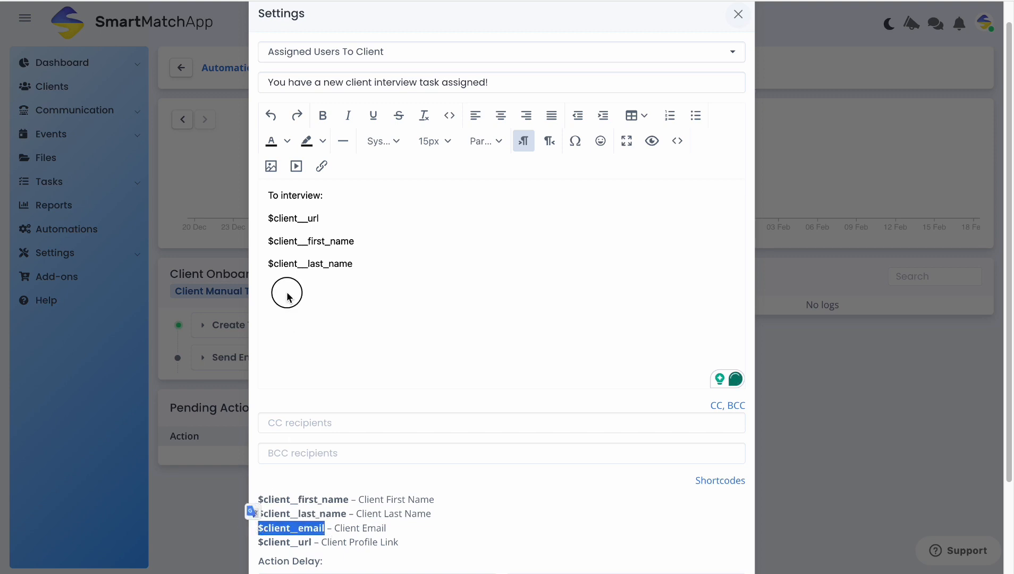
pyautogui.press('Return')
pyautogui.hotkey('ctrl', 'v')
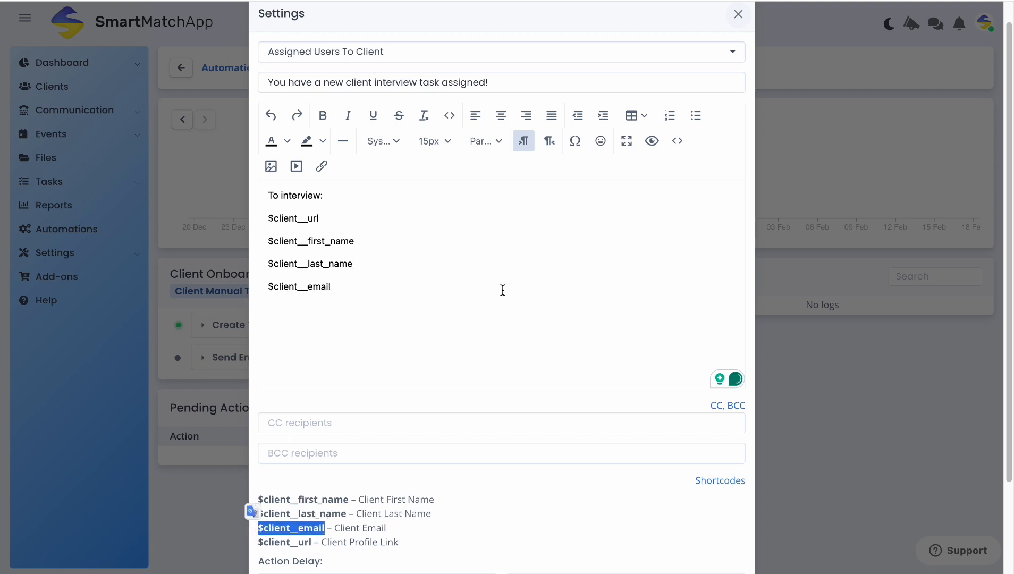
pyautogui.scroll(-3, 505, 295)
pyautogui.click(515, 382)
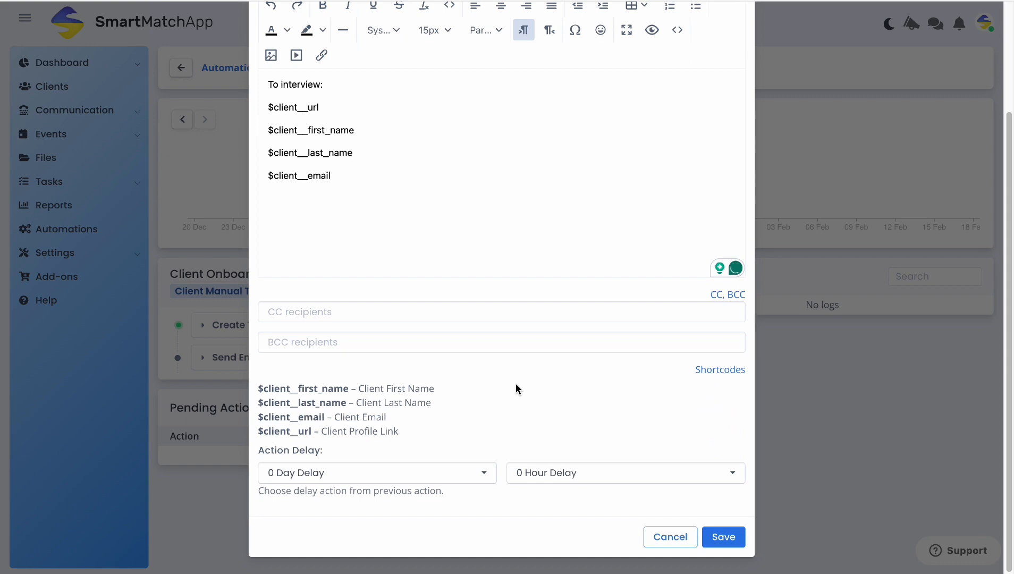
pyautogui.click(732, 538)
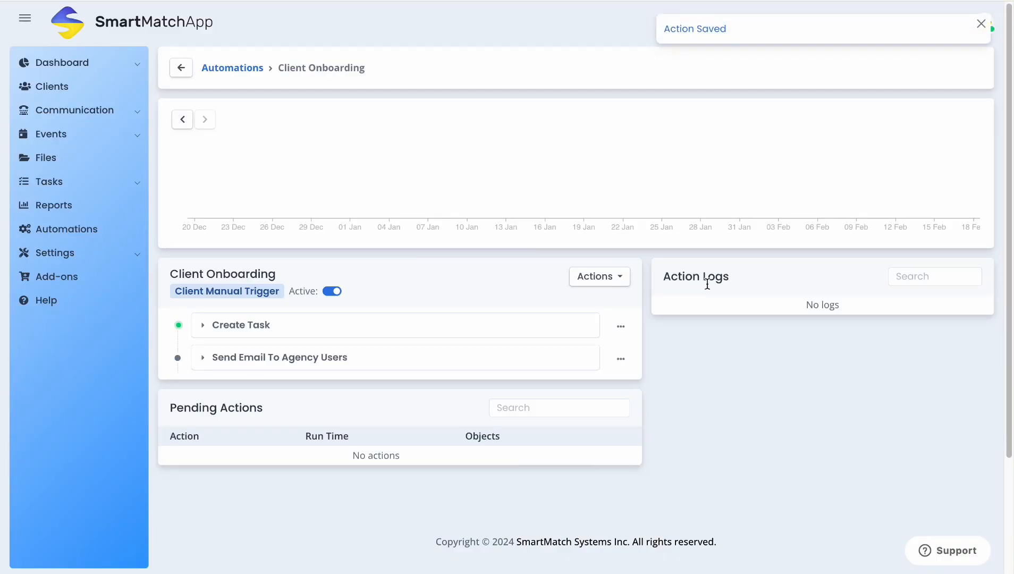
# - Add a second Create Task action to the workflow after the Send Email To Agency Users action
pyautogui.click(615, 277)
pyautogui.click(605, 300)
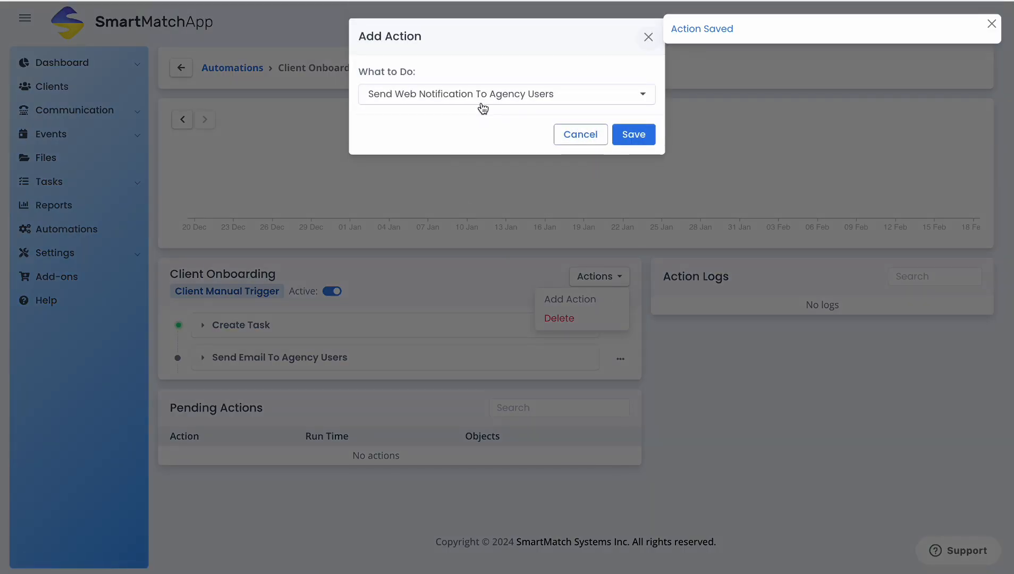
pyautogui.click(483, 106)
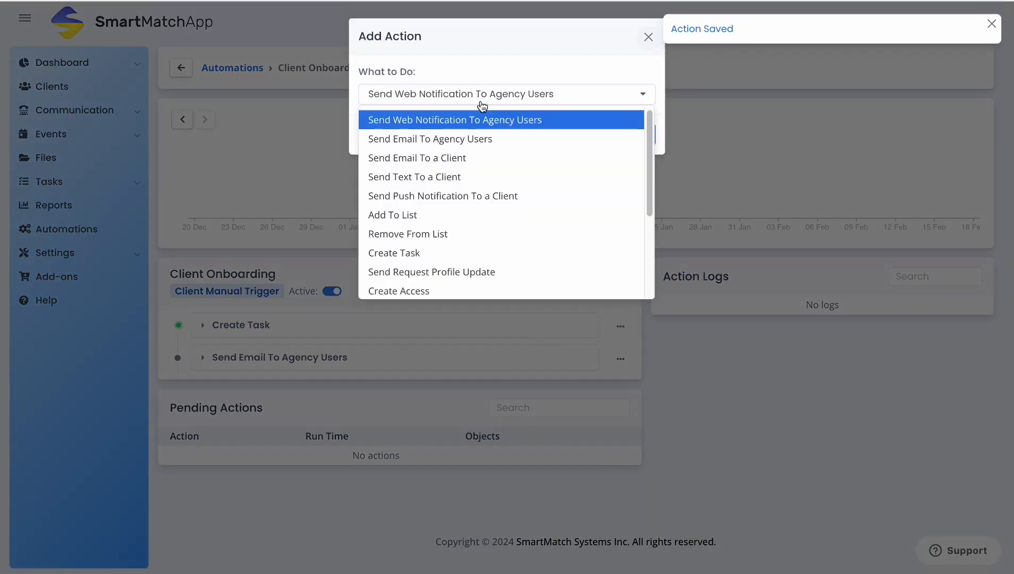
pyautogui.click(465, 253)
pyautogui.click(631, 134)
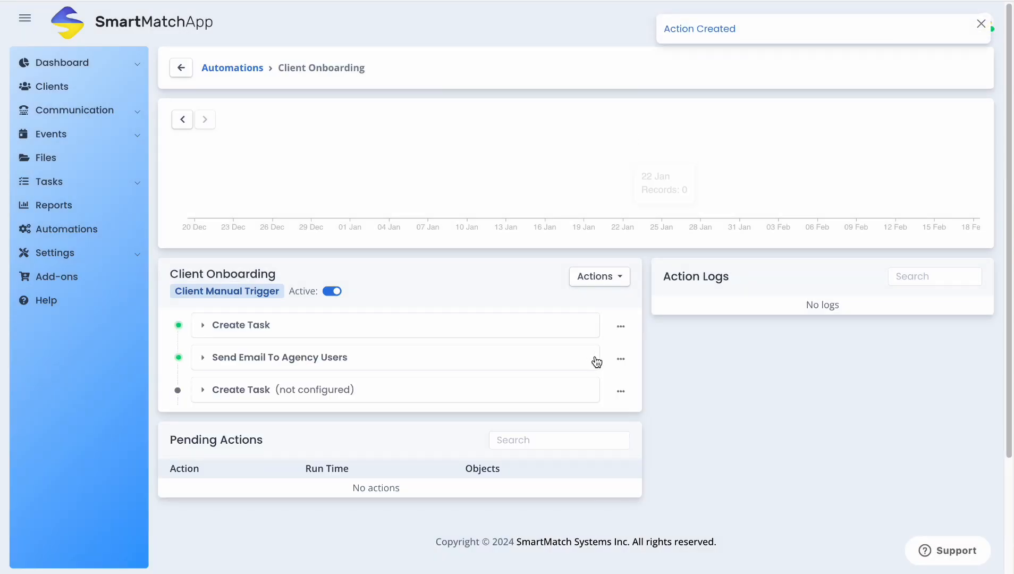
# - Open the new Create Task action's settings and title the task "Schedule a Photoshoot with the Client"
pyautogui.click(620, 391)
pyautogui.click(570, 413)
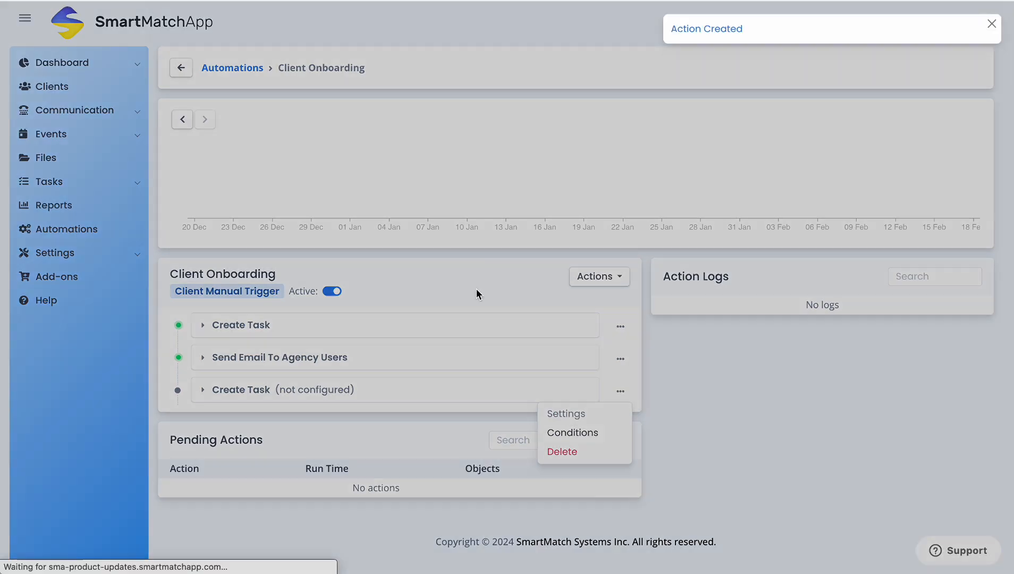
pyautogui.click(397, 95)
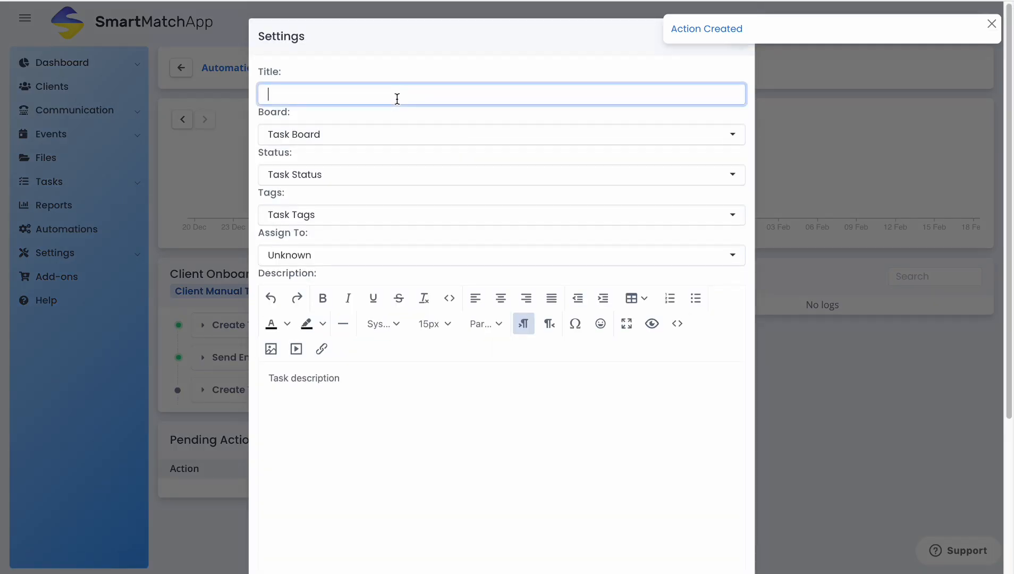
pyautogui.write('Schedule a Pho')
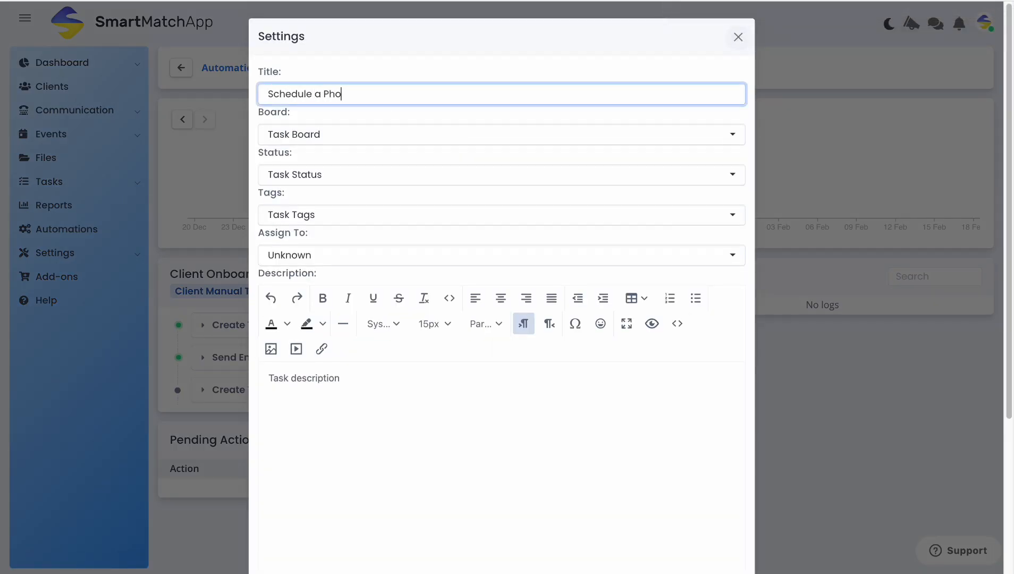
pyautogui.write('toshoot with the Client')
# - Put the photoshoot task on the Default board with the status Brand New Task
pyautogui.click(389, 133)
pyautogui.click(381, 158)
pyautogui.click(381, 175)
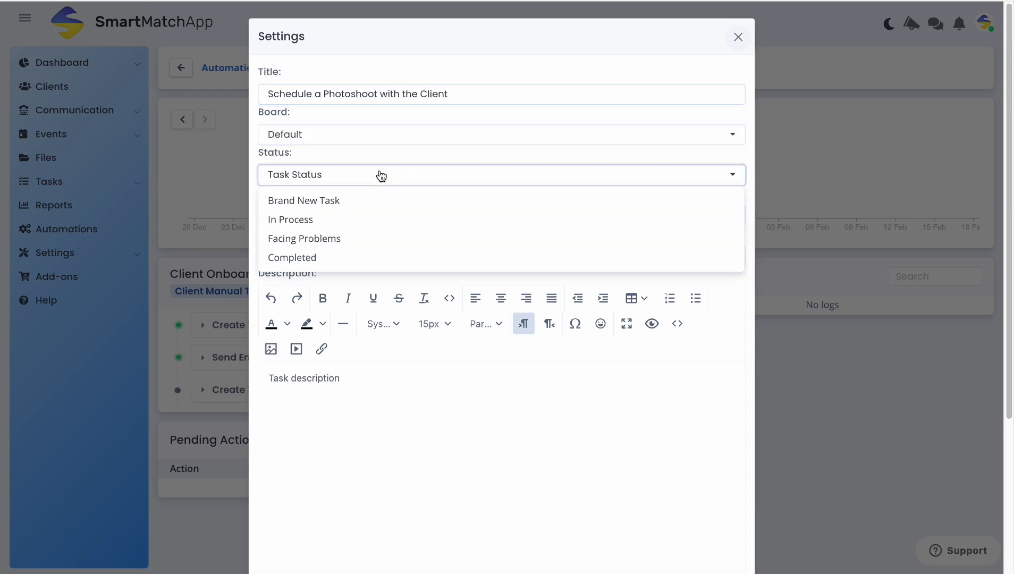
pyautogui.click(369, 201)
# - Tag the photoshoot task ASAP and assign it to Assigned Users To Client
pyautogui.click(365, 217)
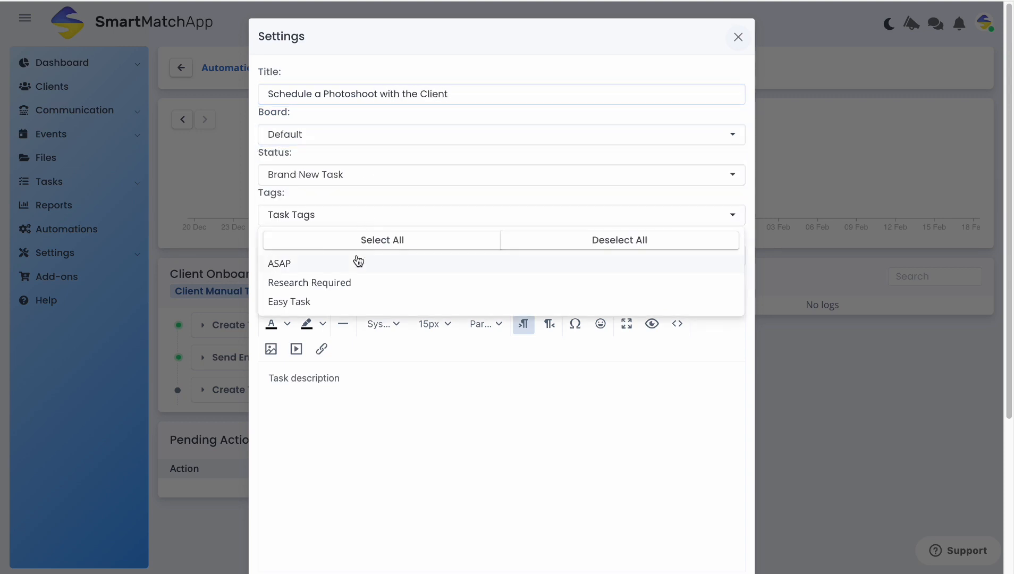
pyautogui.click(358, 261)
pyautogui.click(437, 197)
pyautogui.click(398, 261)
pyautogui.click(372, 335)
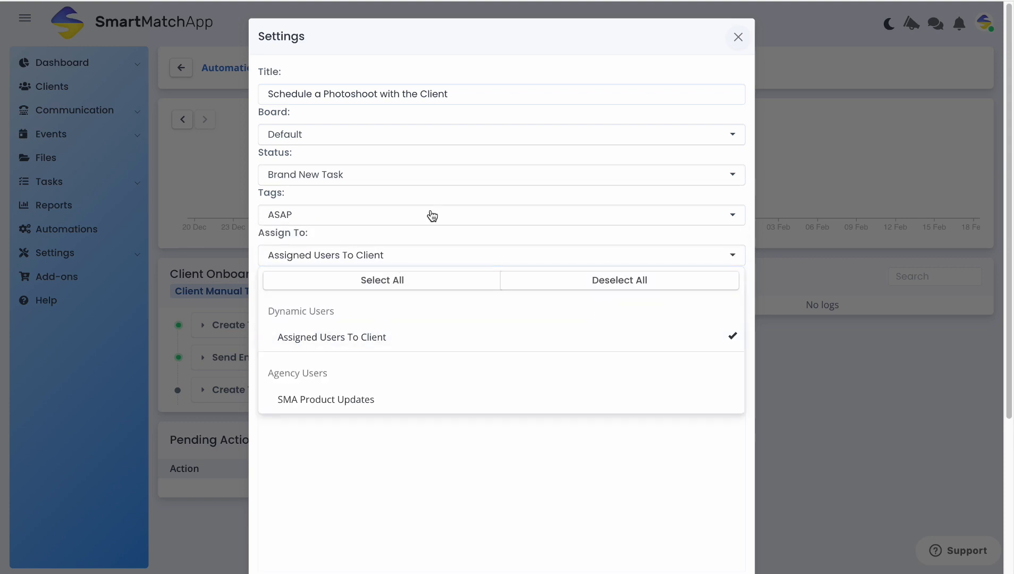
pyautogui.click(430, 215)
pyautogui.click(427, 210)
# - Write the task description "Next step: Photoshoot with the Client"
pyautogui.click(388, 378)
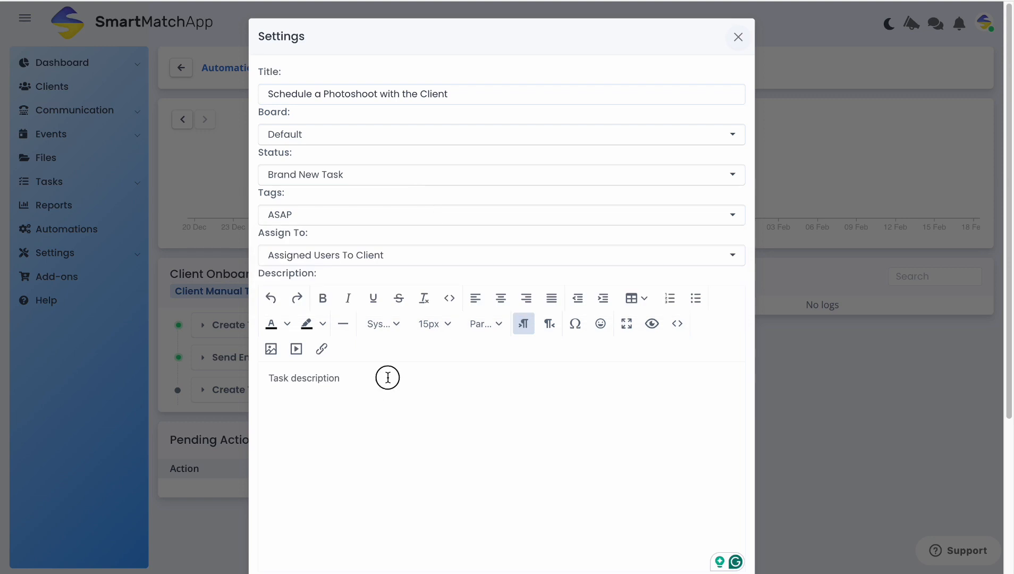
pyautogui.write('Next ')
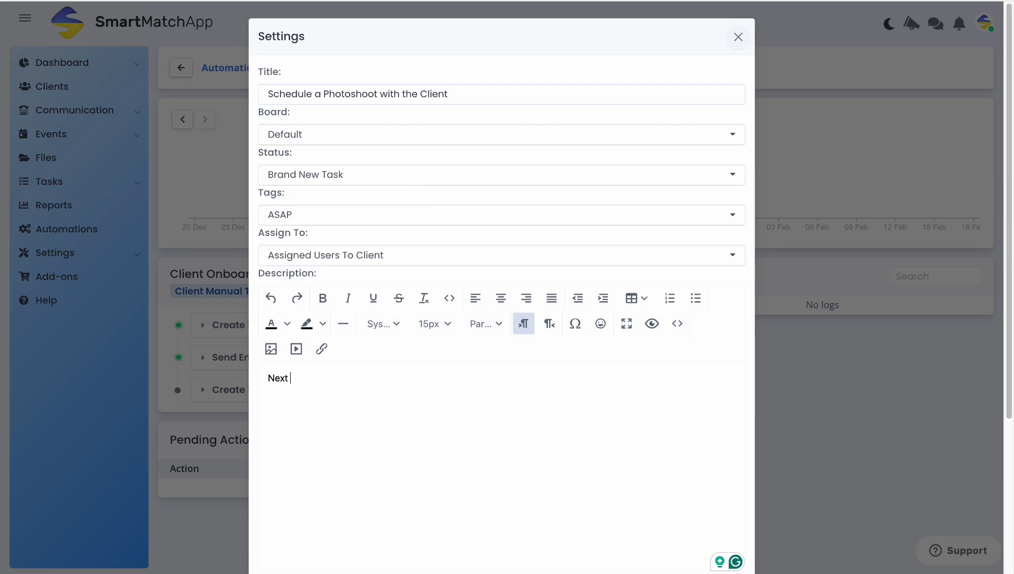
pyautogui.write('step: Photoshoot with the Client')
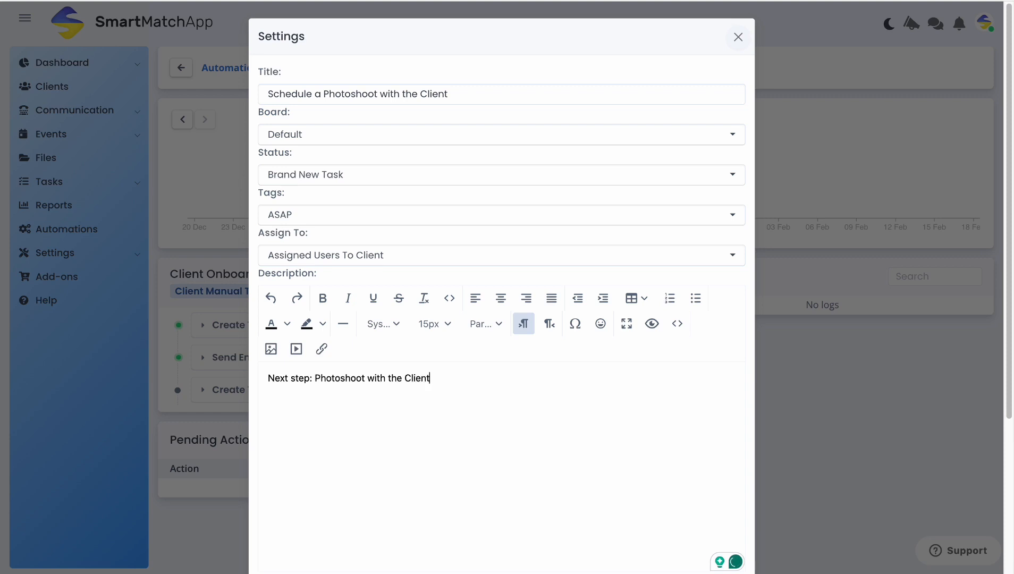
# - Give the photoshoot task High priority with a due date of +3 Days, and save the action settings
pyautogui.scroll(-4, 513, 349)
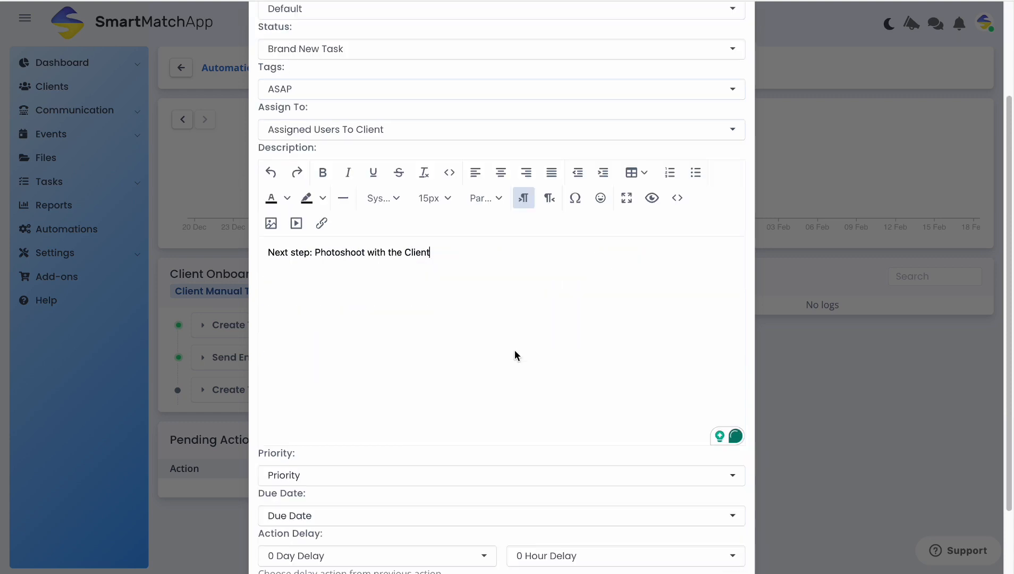
pyautogui.click(437, 393)
pyautogui.click(406, 438)
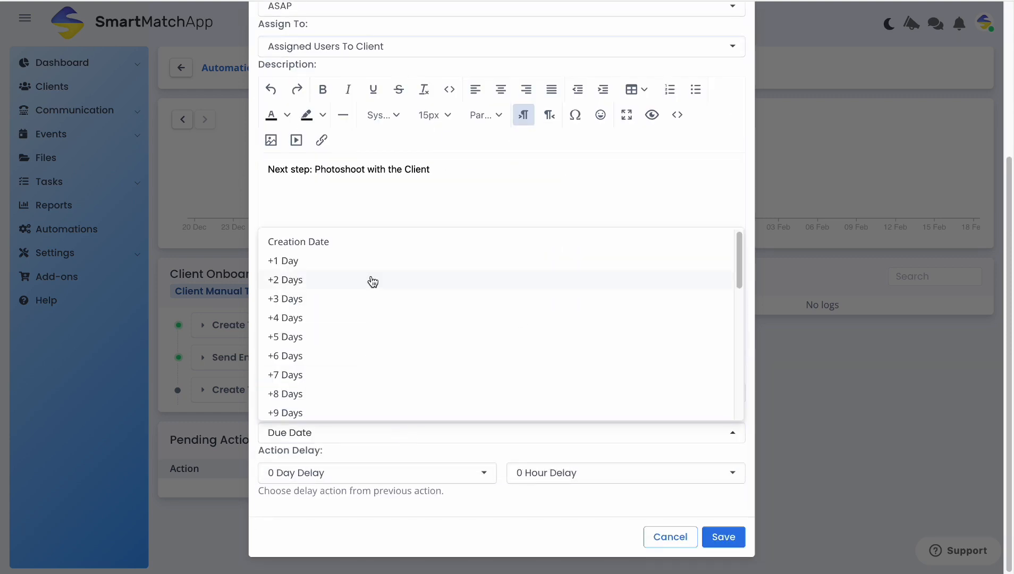
pyautogui.click(371, 296)
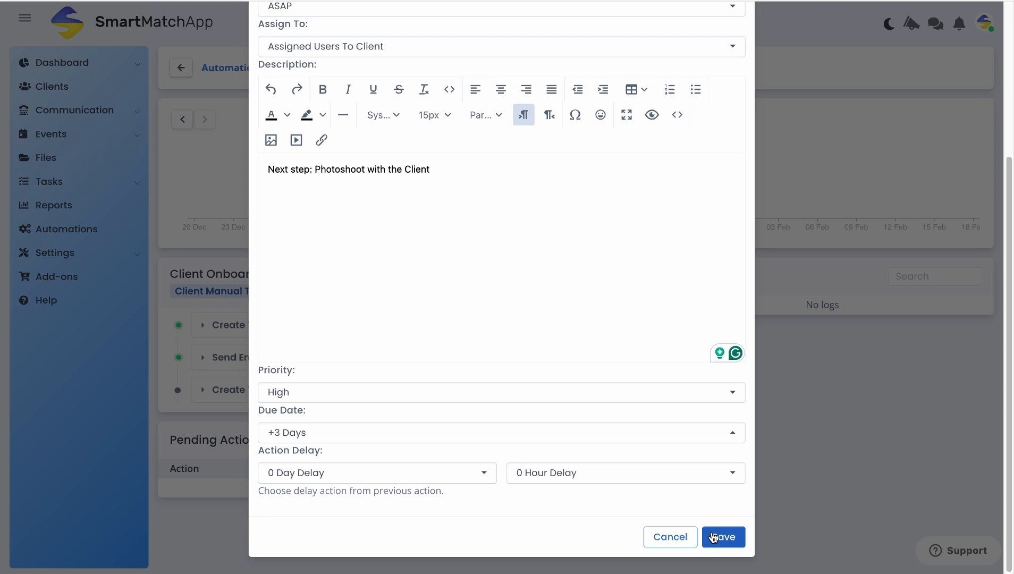
pyautogui.click(717, 542)
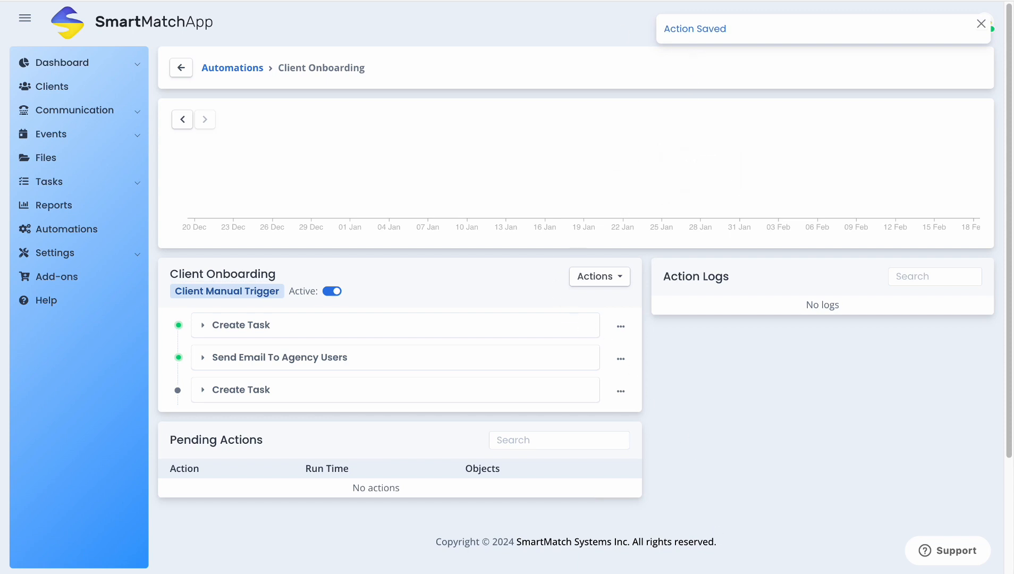
# - Open the first recently viewed client's profile from the dashboard and launch the Client Onboarding automation for that client
pyautogui.click(76, 32)
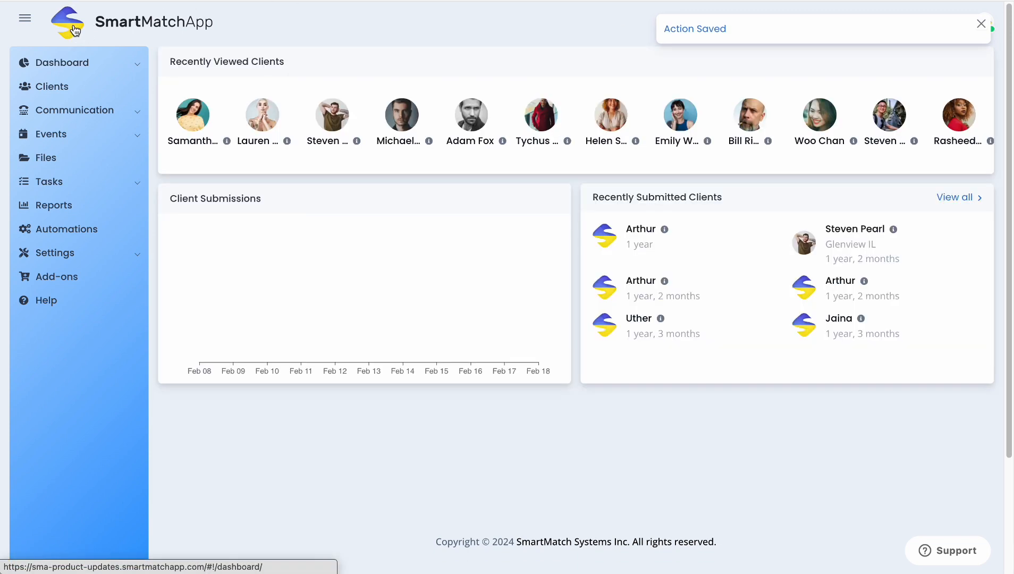
pyautogui.click(186, 112)
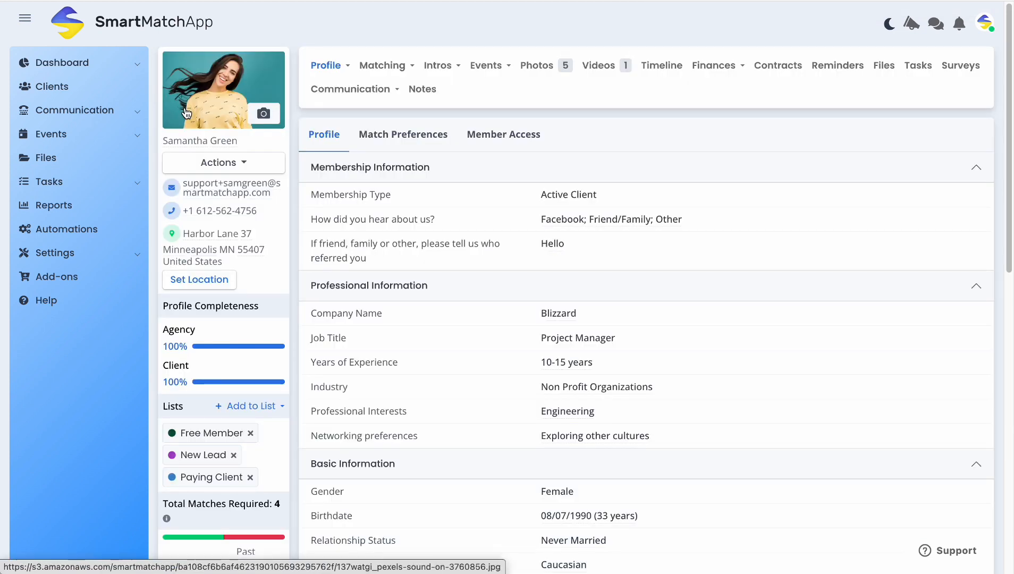
pyautogui.click(234, 162)
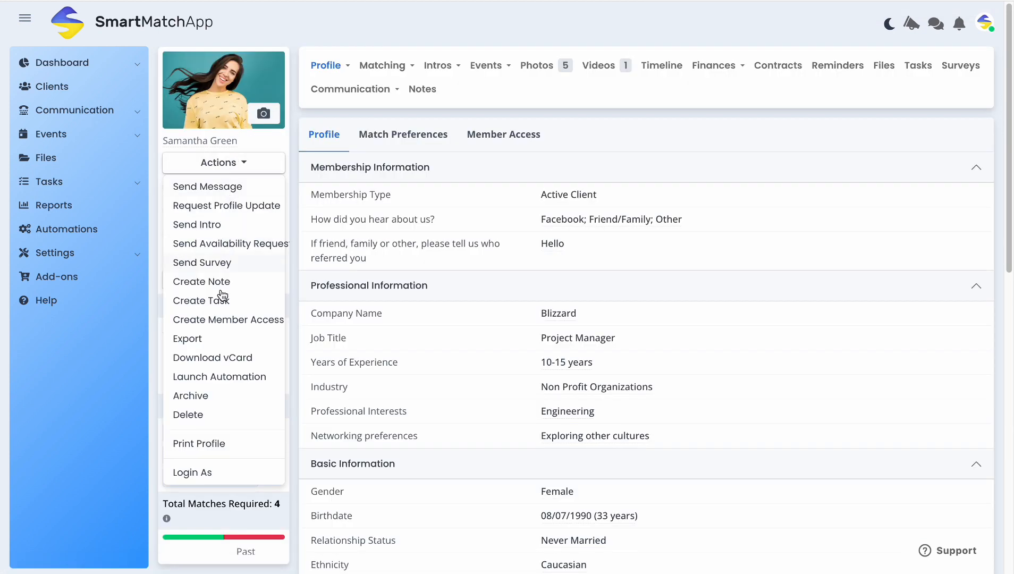
pyautogui.click(224, 377)
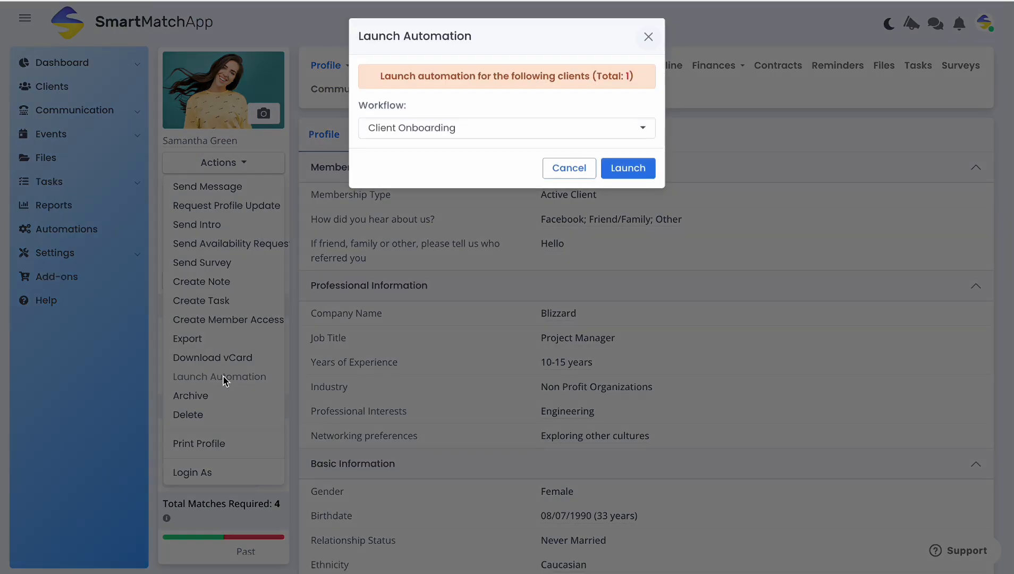
pyautogui.click(430, 126)
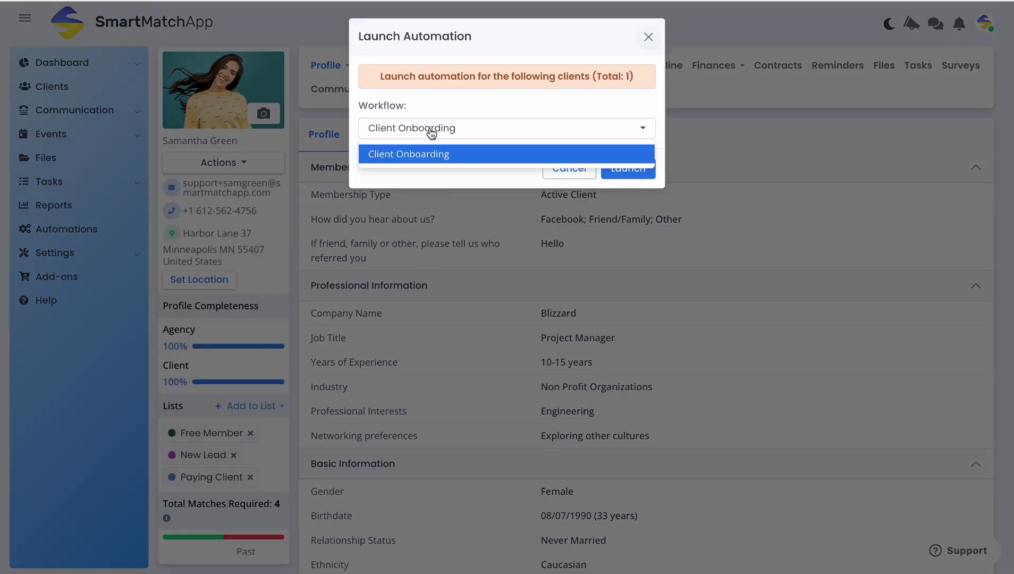
pyautogui.click(430, 153)
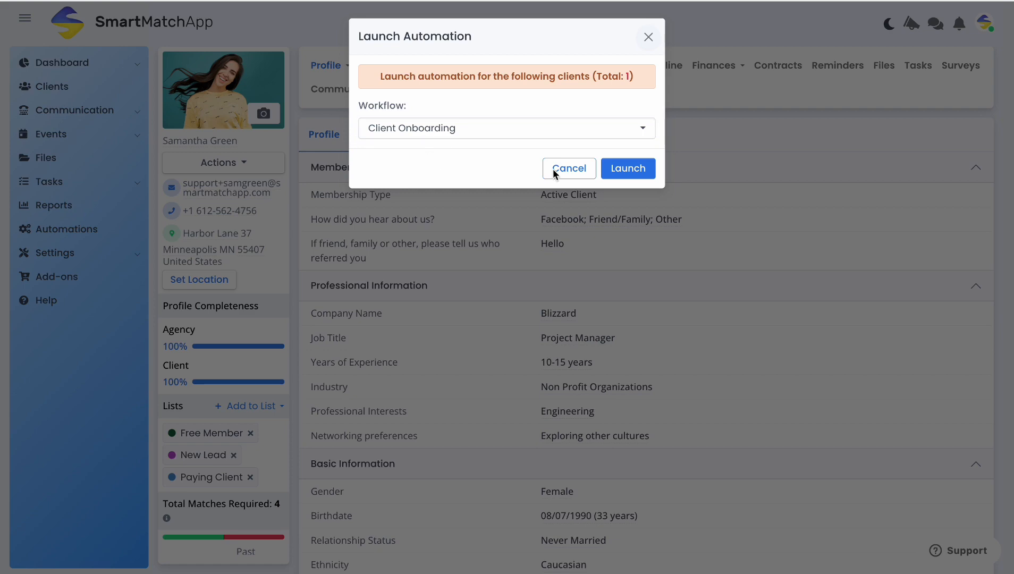
pyautogui.click(618, 169)
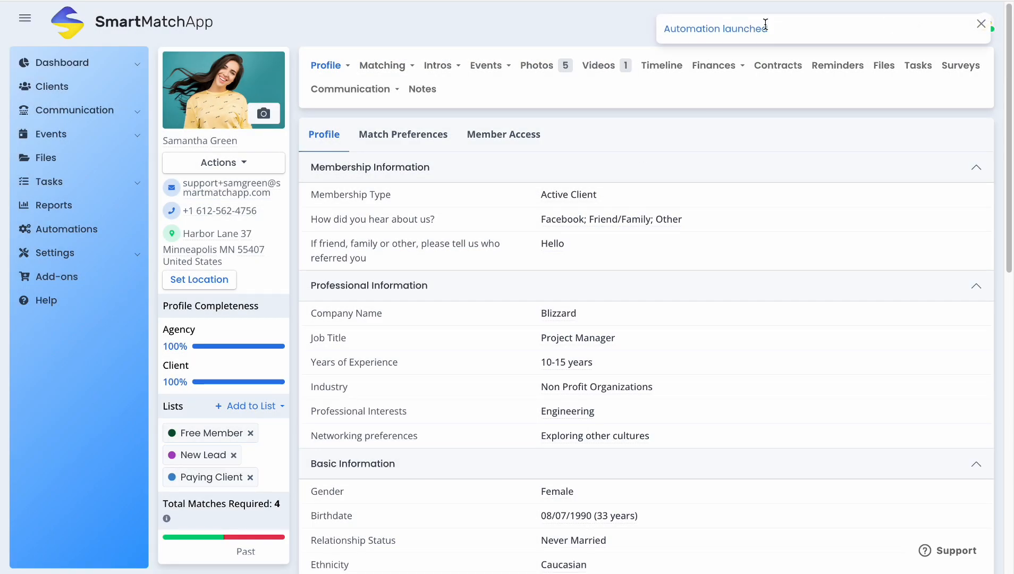
# - Check the client's task list for the interview and photoshoot tasks generated by the automation
pyautogui.moveTo(770, 29); pyautogui.dragTo(659, 27)
pyautogui.click(558, 28)
pyautogui.click(914, 68)
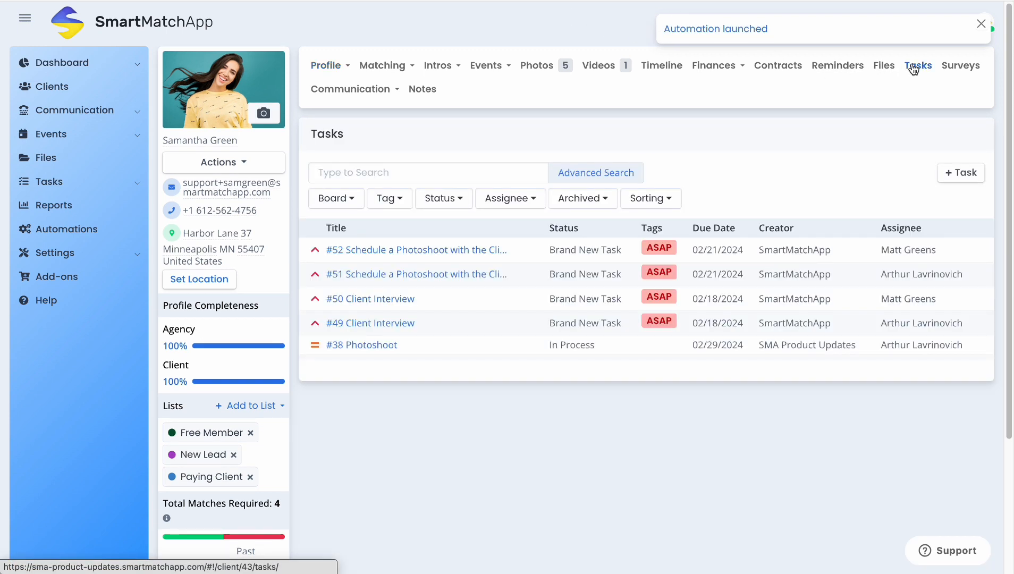
pyautogui.click(424, 324)
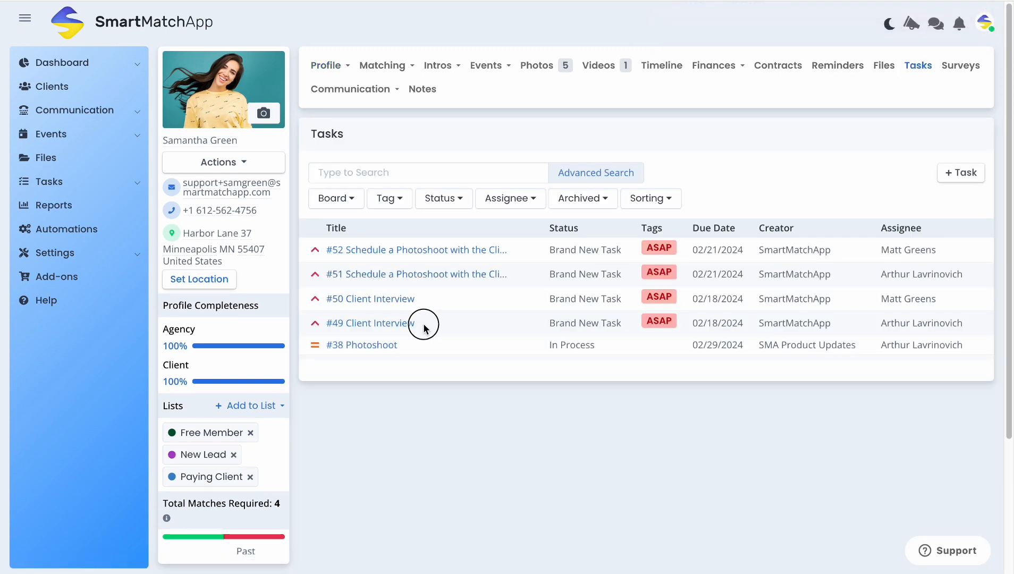
# - Review the generated interview tasks' titles and compare the due dates of the interview and photoshoot tasks in the client's task list
pyautogui.moveTo(423, 325); pyautogui.dragTo(323, 323)
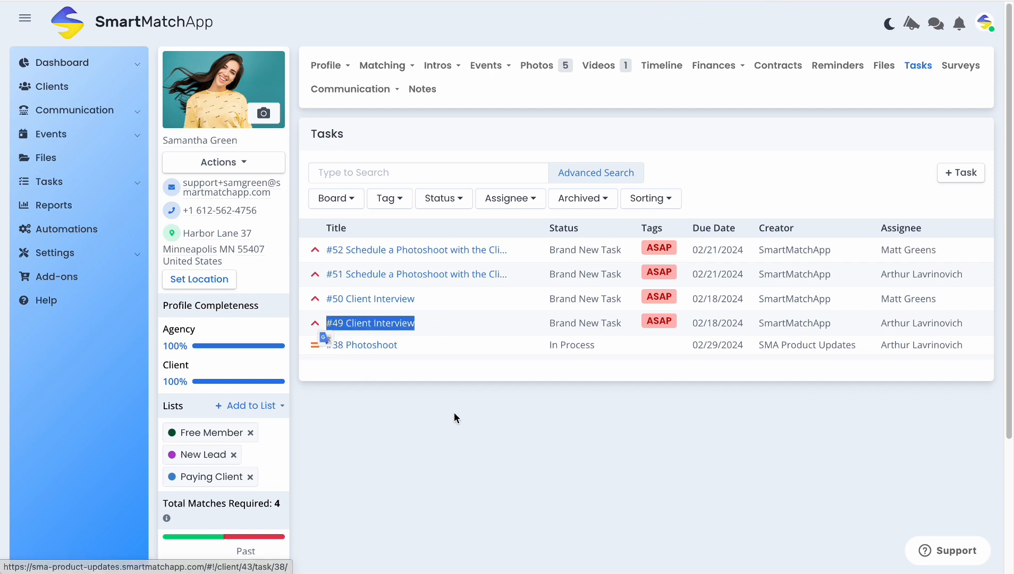
pyautogui.click(454, 417)
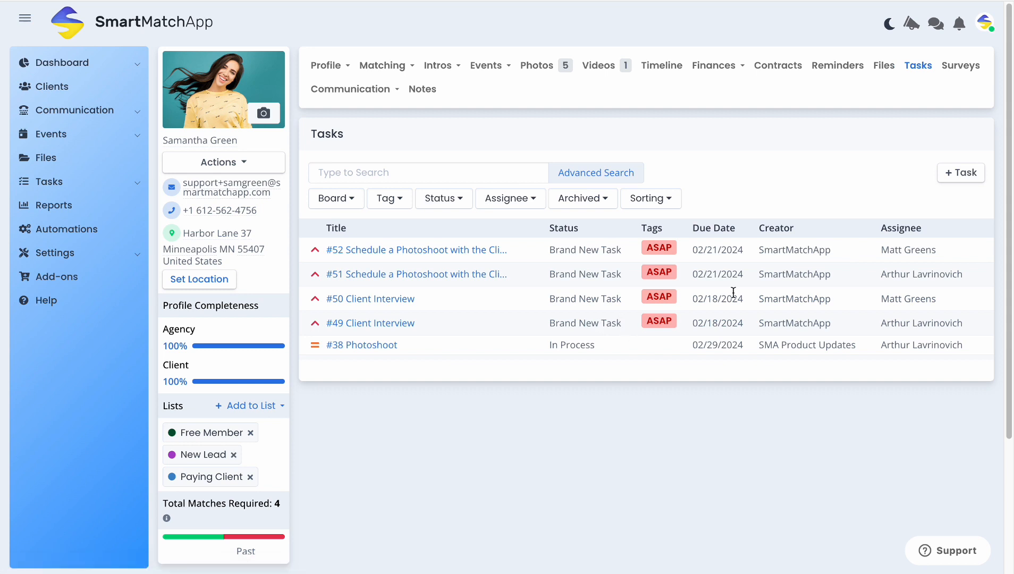
pyautogui.moveTo(693, 299); pyautogui.dragTo(747, 301)
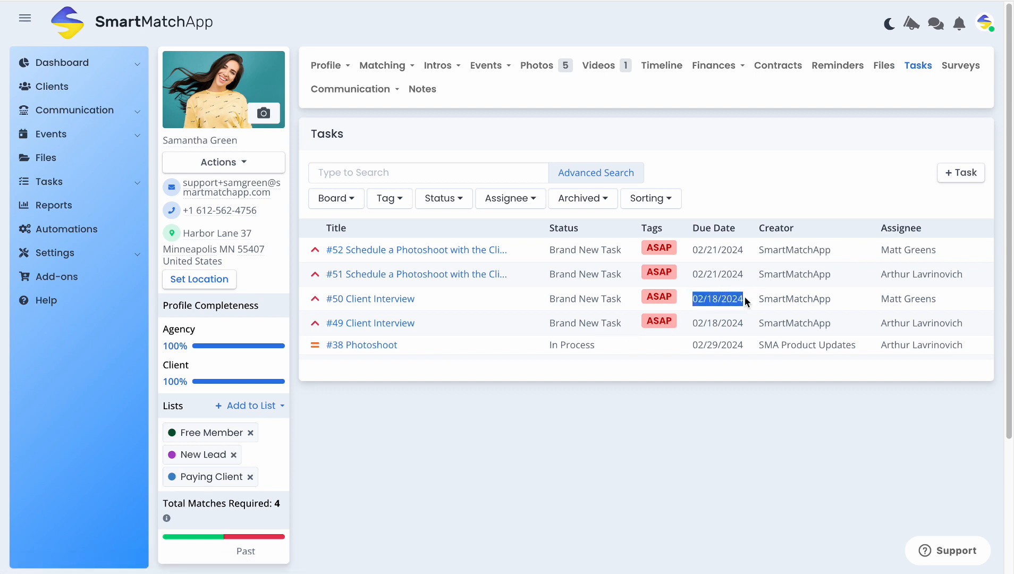
pyautogui.click(742, 316)
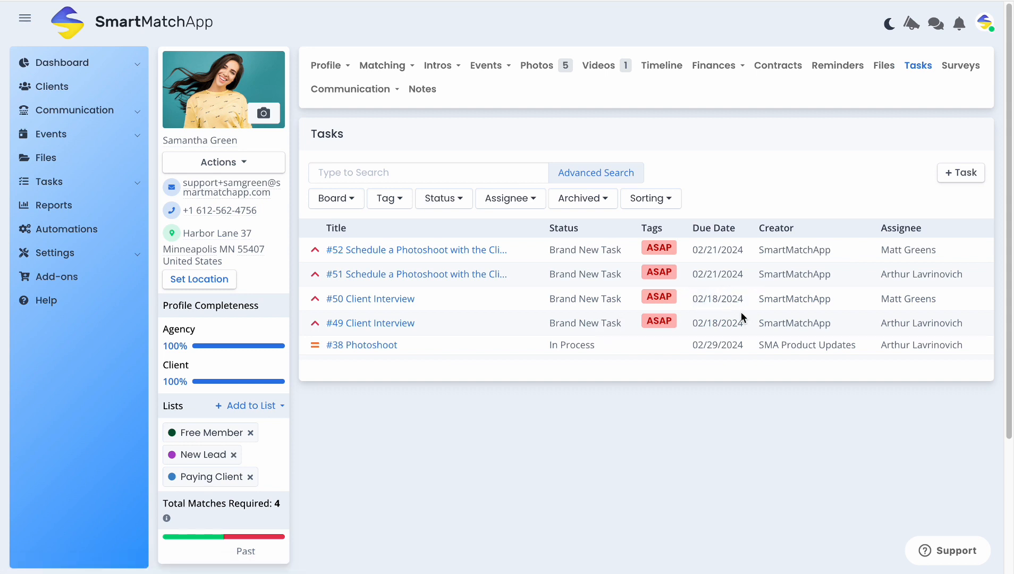
pyautogui.moveTo(694, 250); pyautogui.dragTo(744, 249)
pyautogui.click(746, 198)
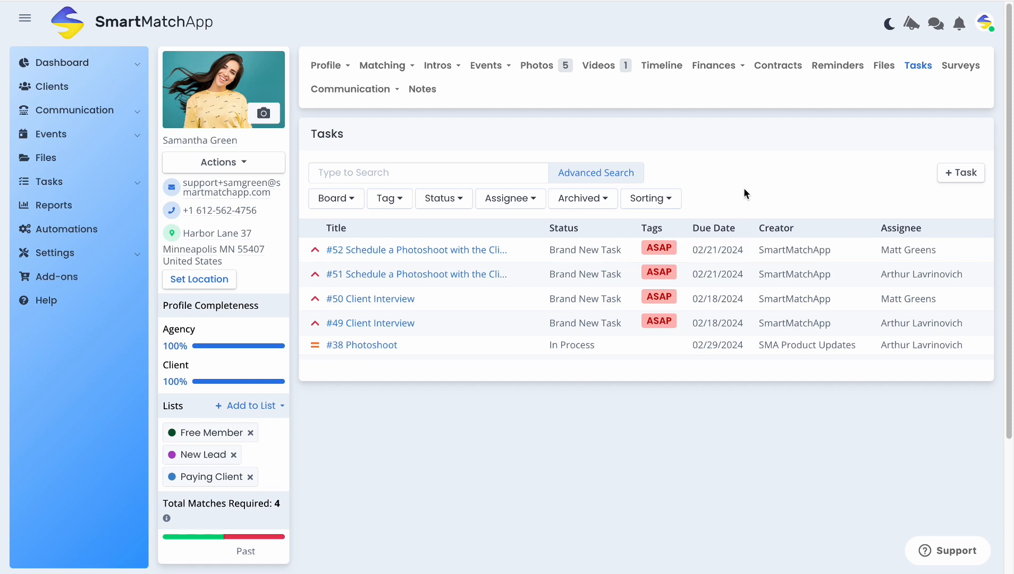
# - Open the Default task board and read the description of task #52, Schedule a Photoshoot with the Client
pyautogui.click(57, 181)
pyautogui.click(55, 203)
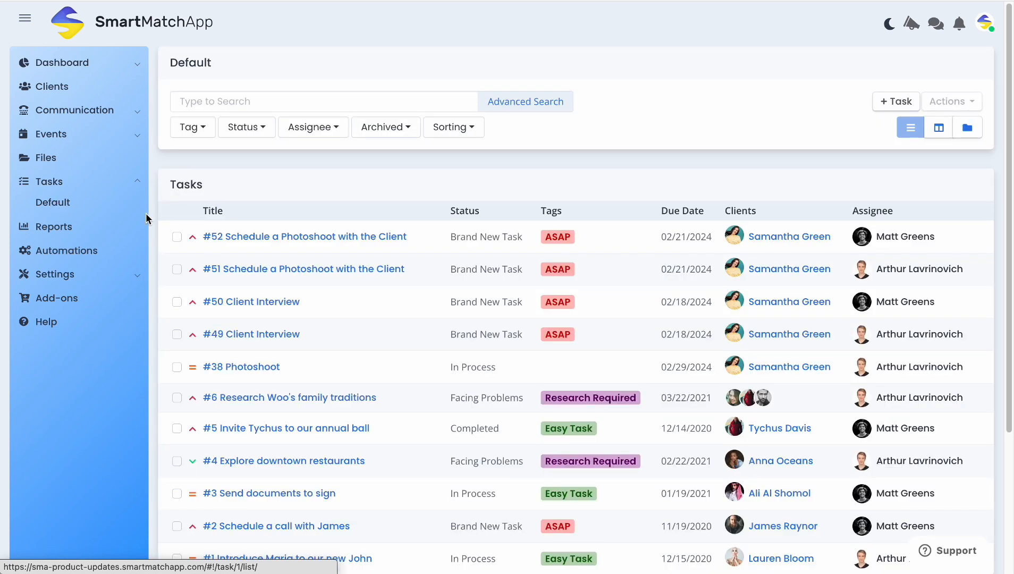
pyautogui.click(322, 235)
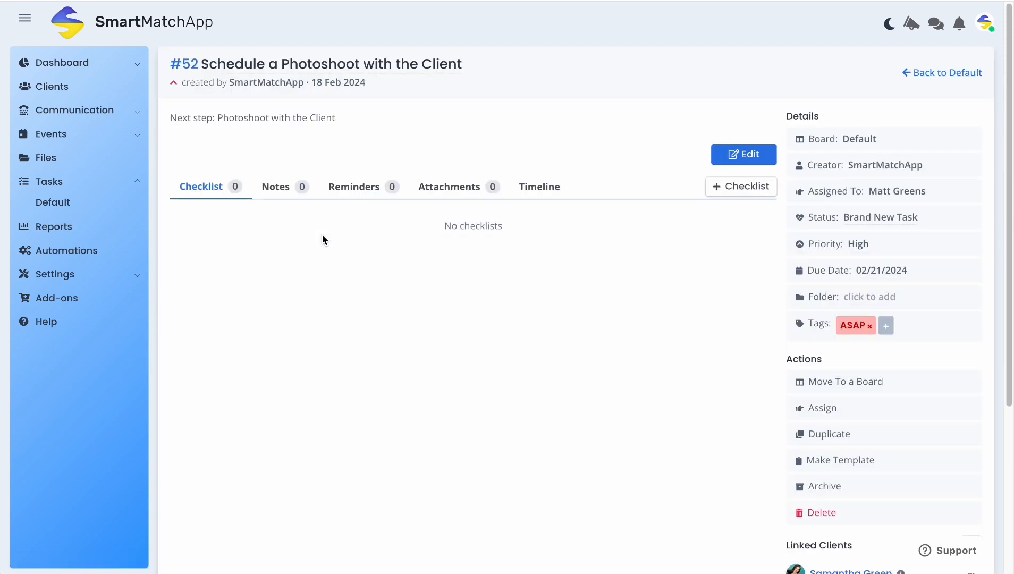
pyautogui.moveTo(353, 120); pyautogui.dragTo(180, 122)
pyautogui.click(416, 137)
# - Return to the Default board and open task #49, Client Interview, to check its description and details
pyautogui.click(955, 74)
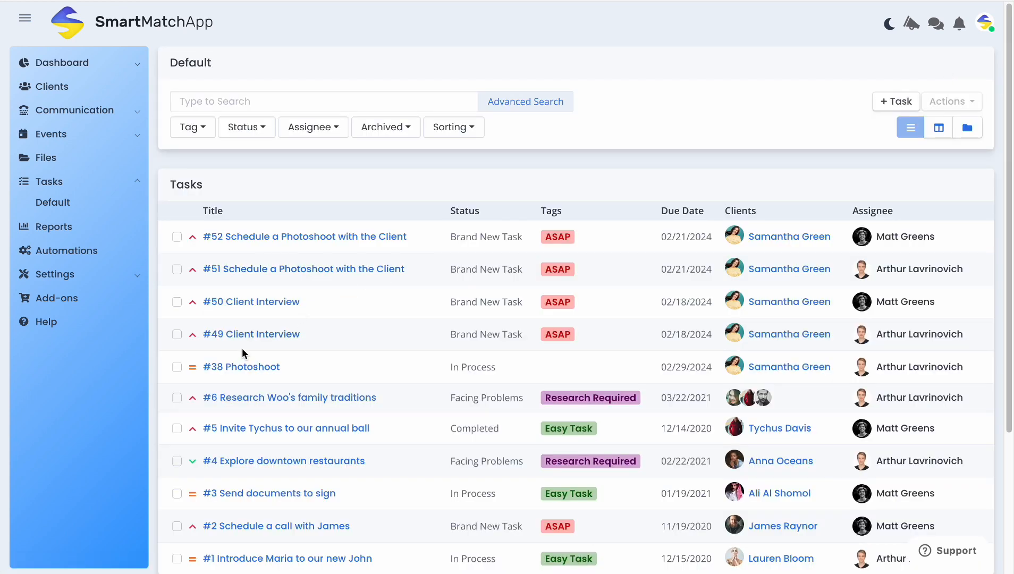
pyautogui.click(251, 337)
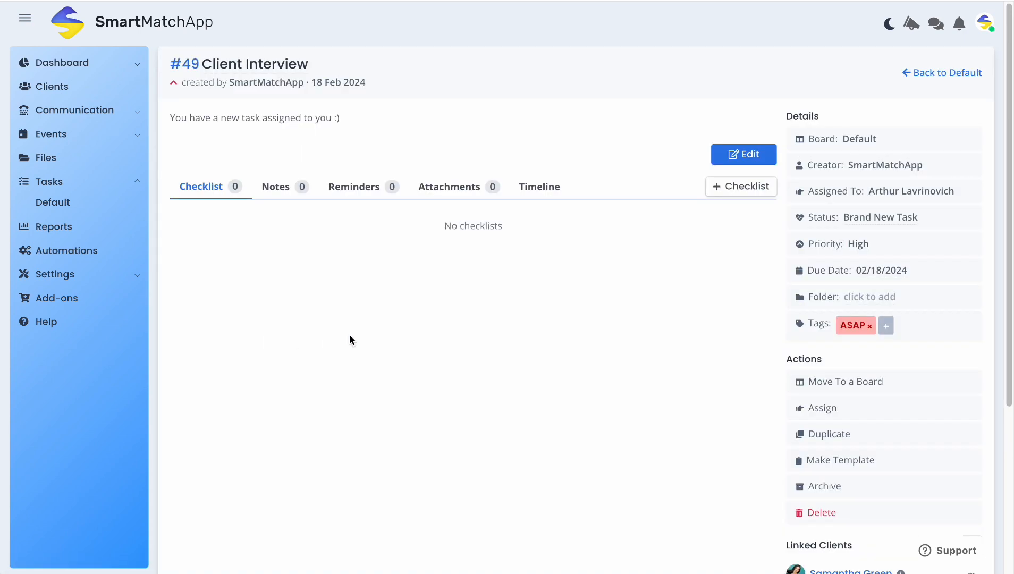